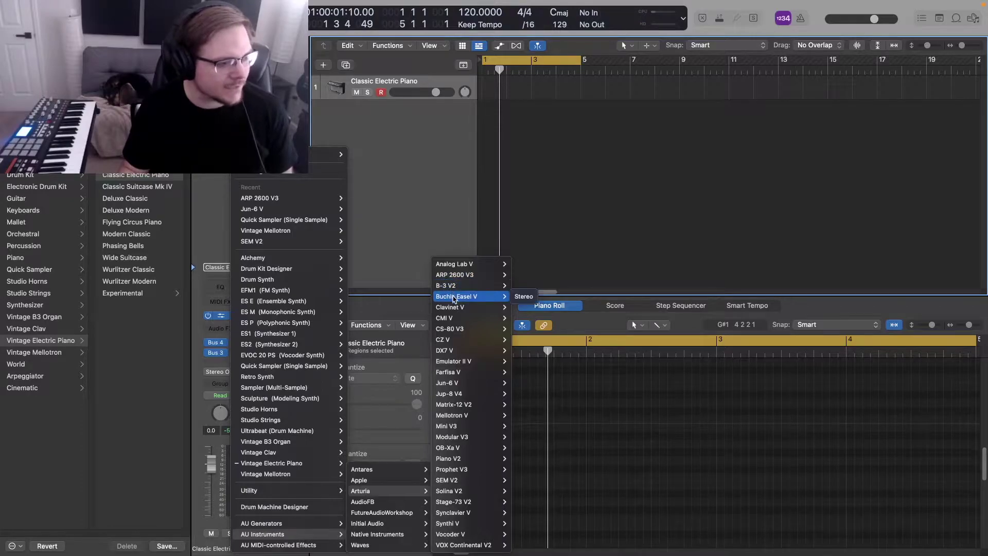
Load the Arturia ARP 2600 V3 in stereo as the instrument on the Classic Electric Piano track
{"action": "mouse_move", "coordinate": [460, 279]}
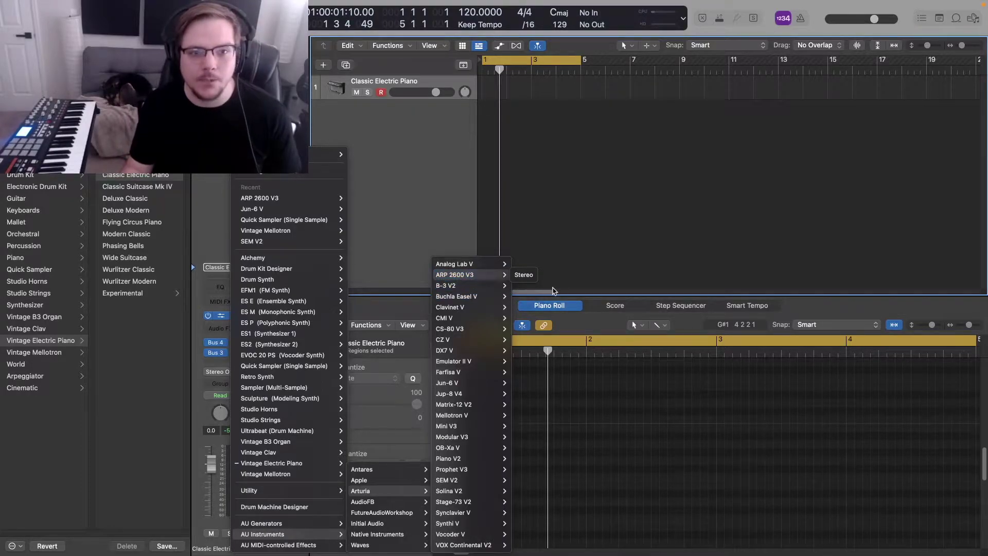
{"action": "mouse_move", "coordinate": [488, 285]}
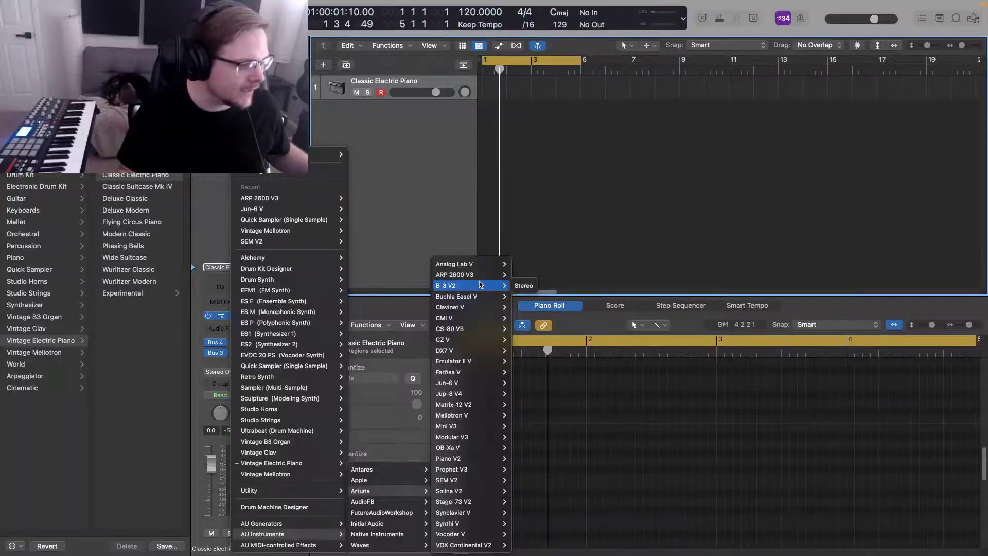
{"action": "mouse_move", "coordinate": [479, 282]}
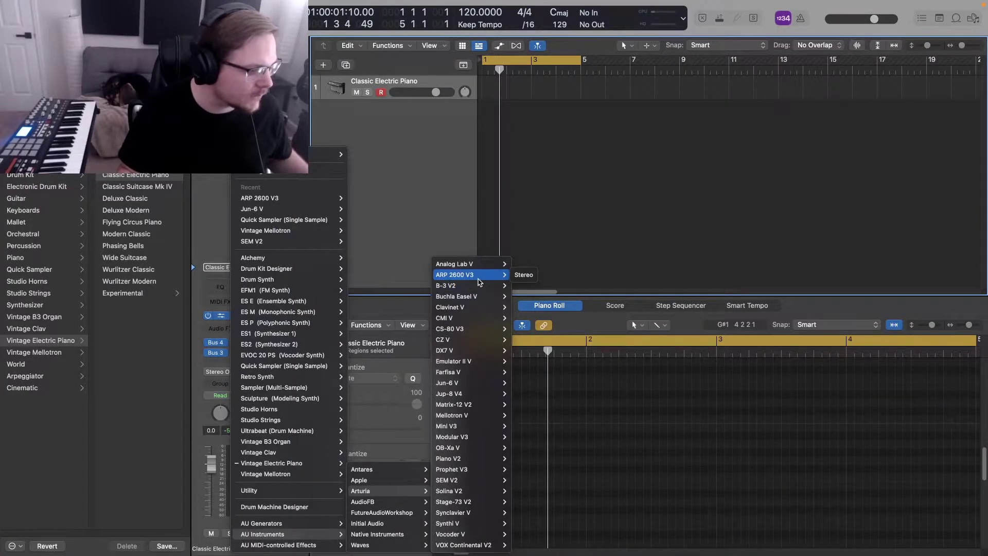
{"action": "mouse_move", "coordinate": [481, 265]}
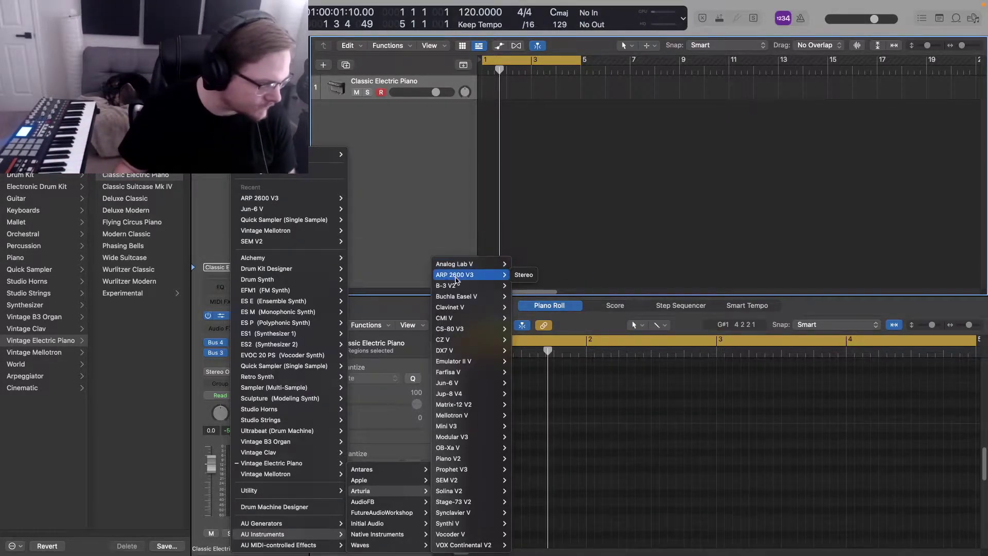
{"action": "left_click", "coordinate": [523, 275]}
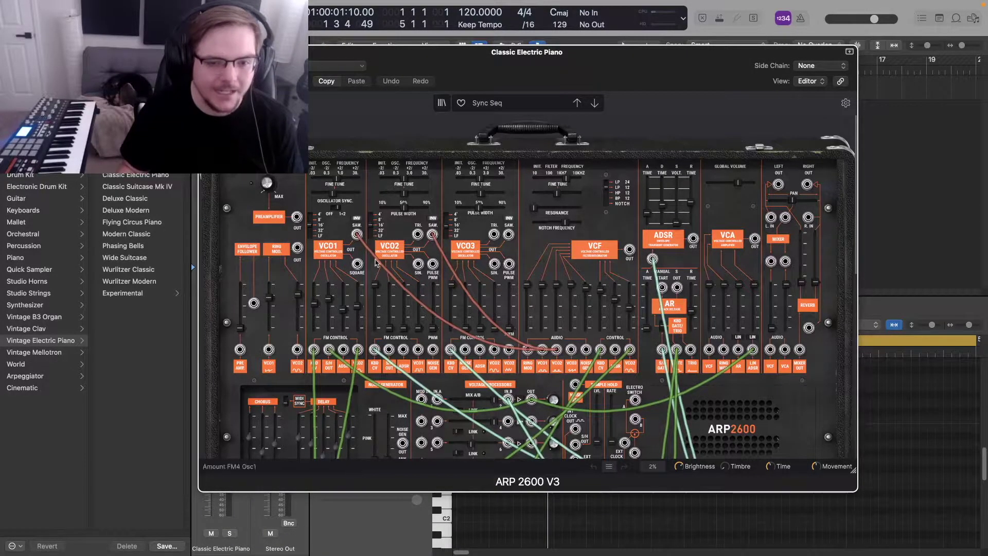
Browse the ARP 2600 V3 preset categories, including Electric Piano, Strings and the complete All Types list
{"action": "left_click", "coordinate": [312, 357]}
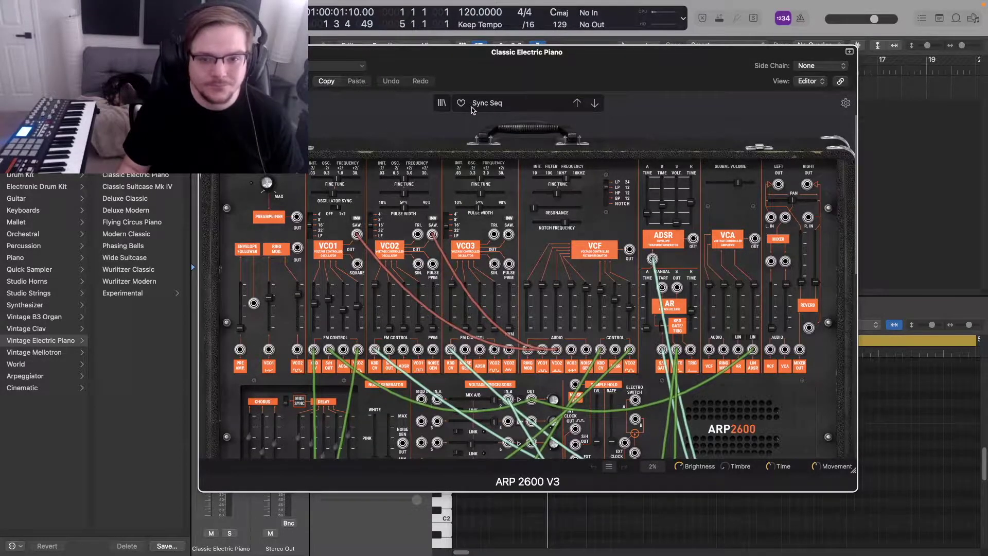
{"action": "left_click", "coordinate": [549, 107]}
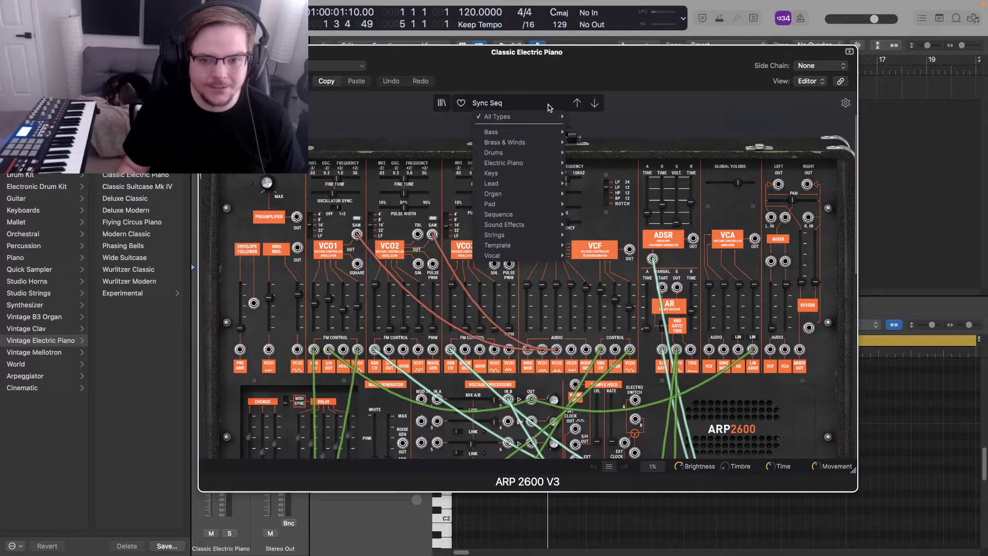
{"action": "mouse_move", "coordinate": [541, 120]}
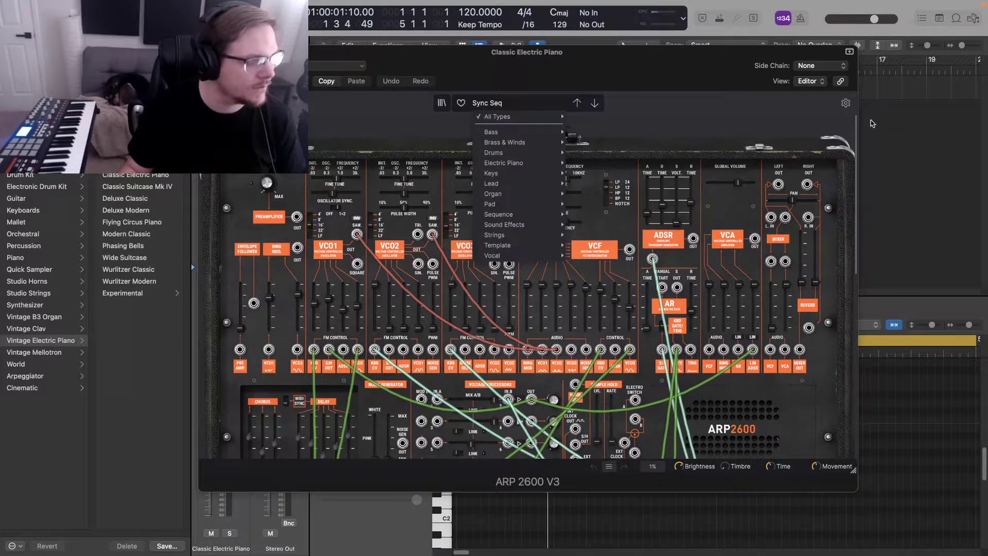
{"action": "left_click", "coordinate": [502, 125]}
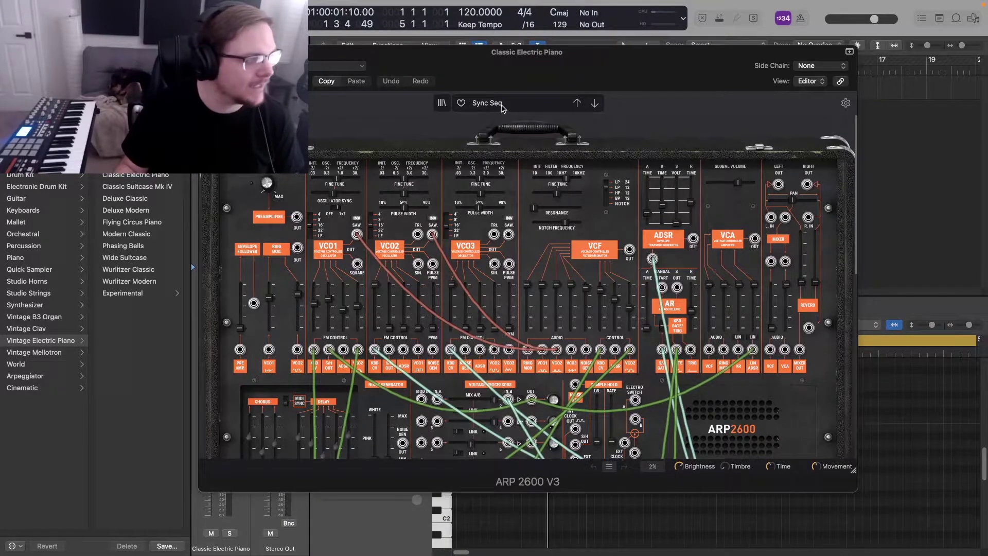
{"action": "left_click", "coordinate": [498, 103]}
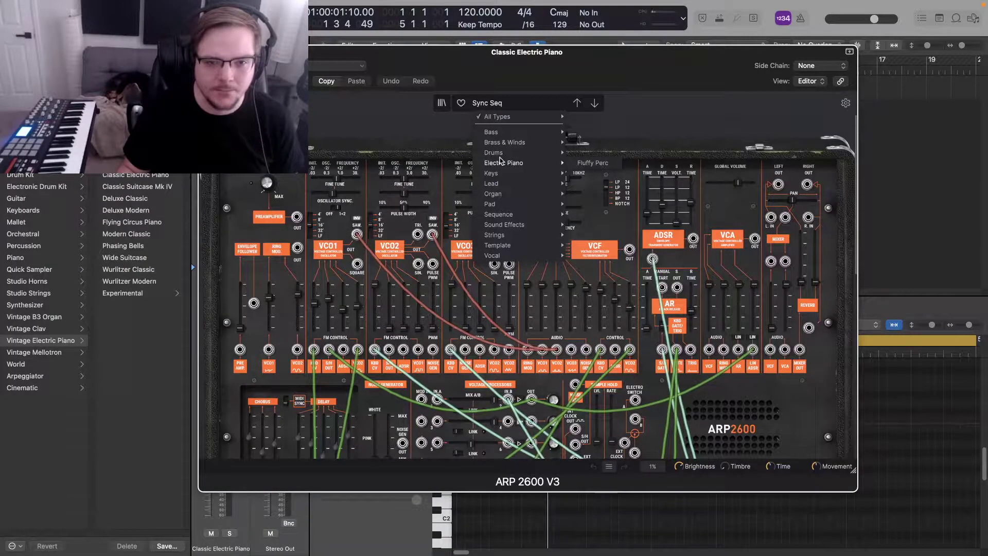
{"action": "mouse_move", "coordinate": [504, 257]}
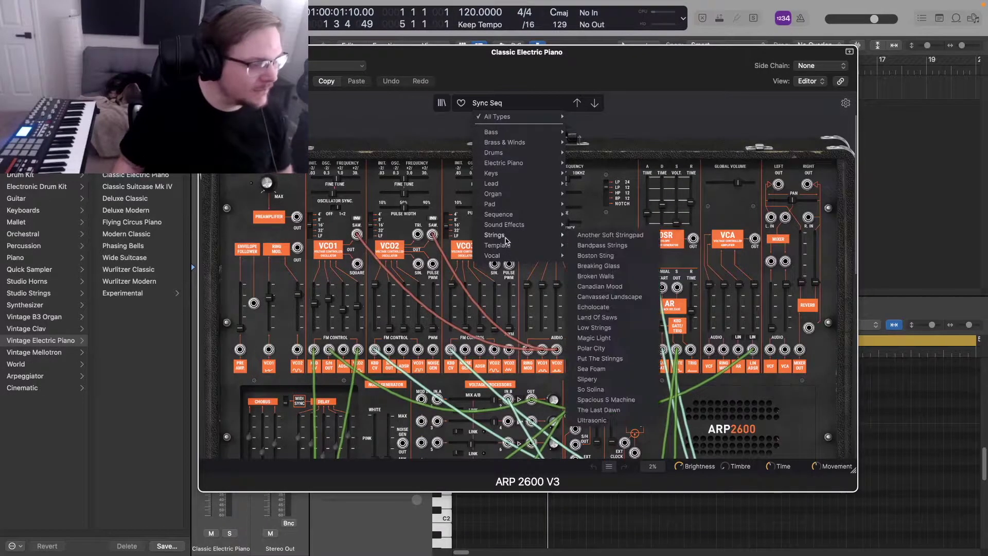
{"action": "left_click", "coordinate": [645, 120]}
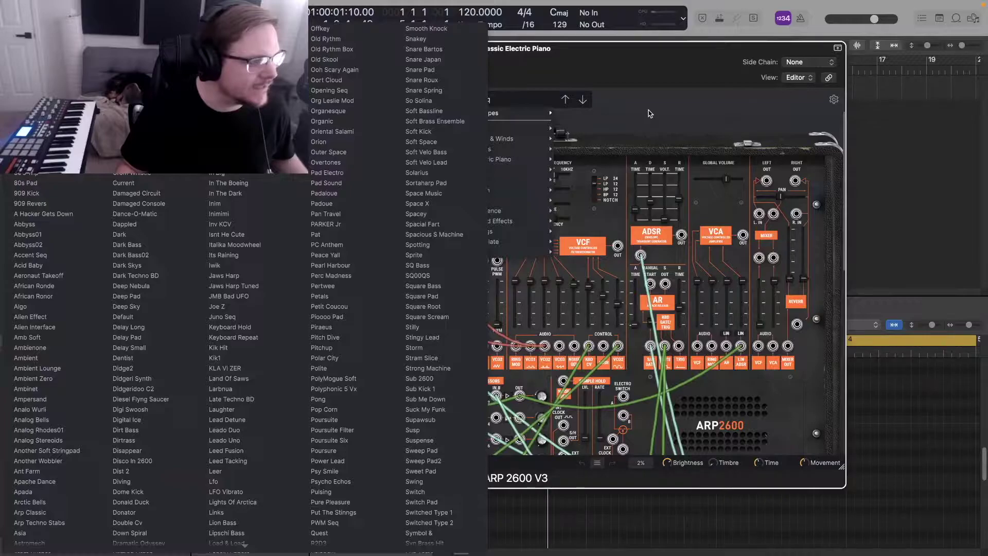
{"action": "left_click", "coordinate": [600, 108]}
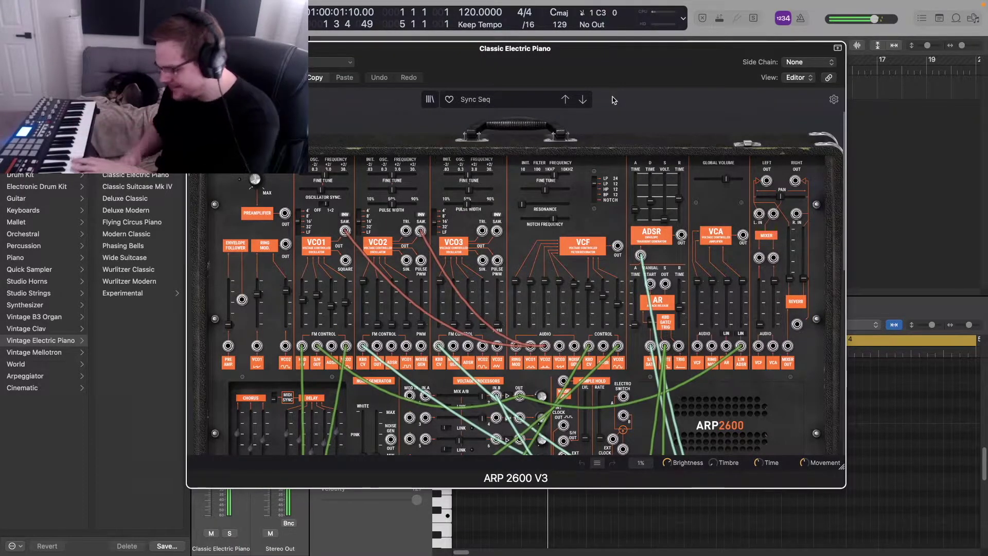
Audition the ARP 2600 V3 presets in sequence, including New Vision, and settle on Electro Mechanical
{"action": "left_click", "coordinate": [583, 101]}
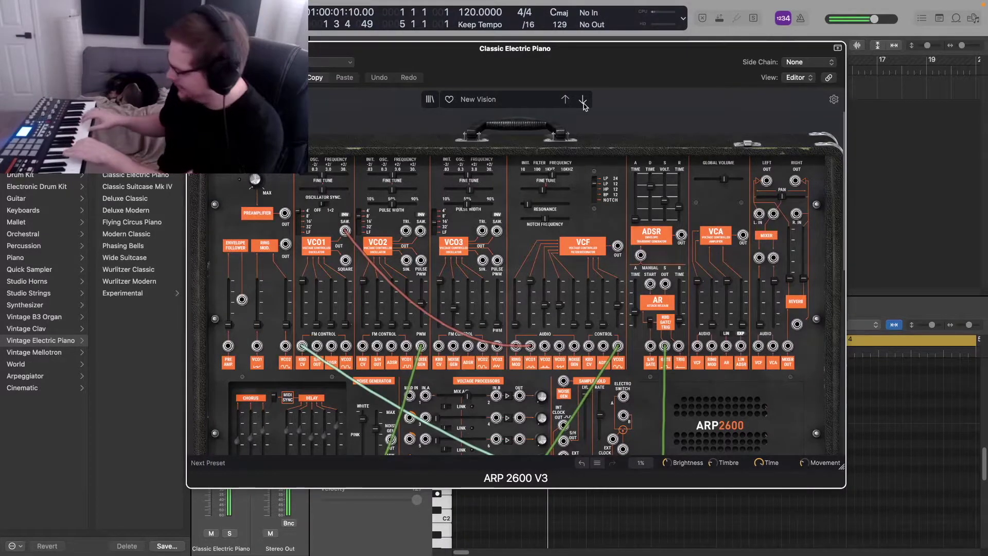
{"action": "left_click", "coordinate": [583, 100]}
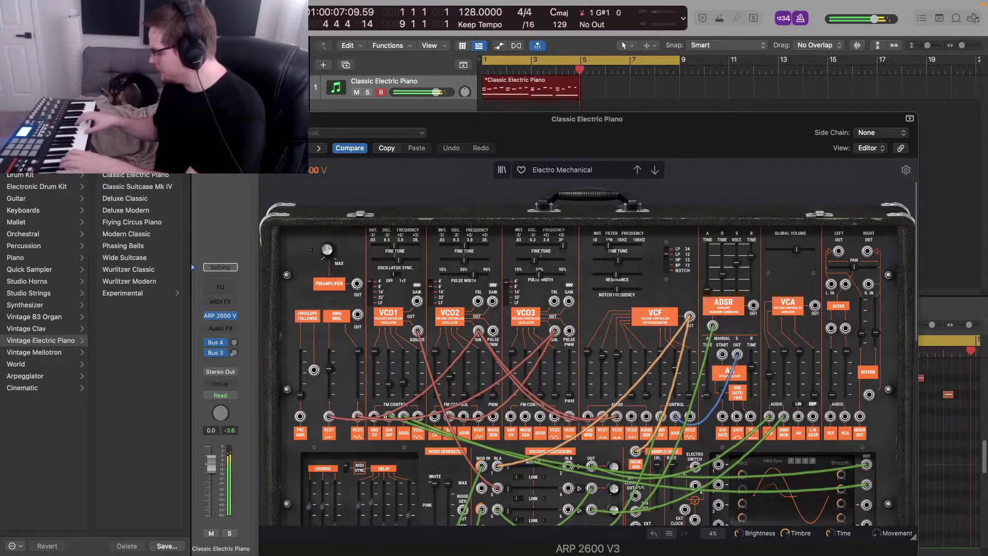
Stop and delete the four-bar take, and record a new take over the eight-bar cycle range
{"action": "key", "text": "space"}
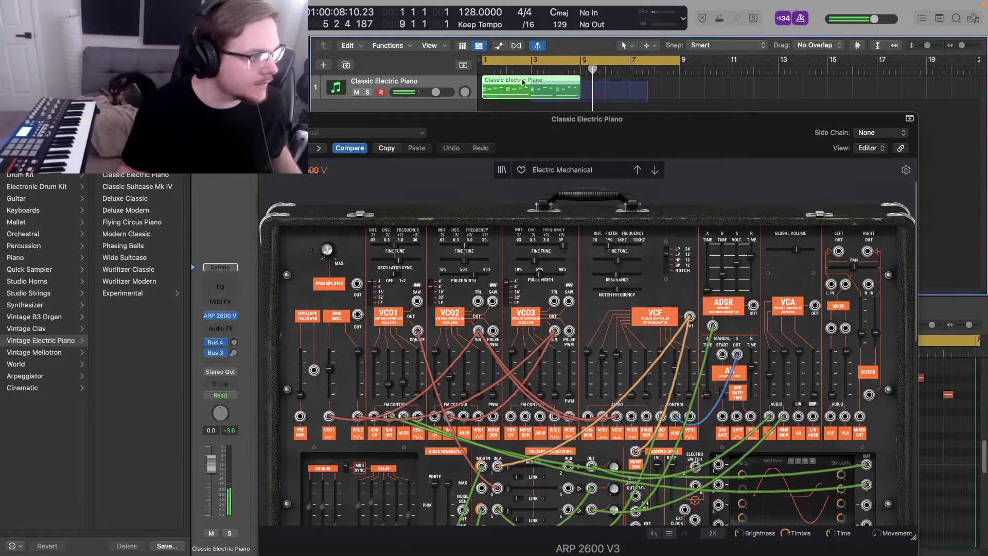
{"action": "key", "text": "Delete"}
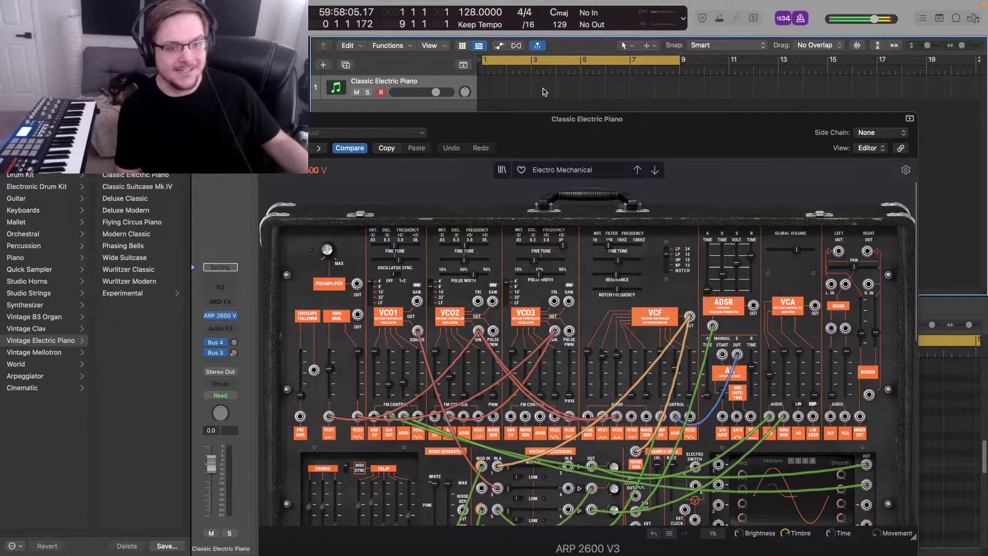
{"action": "key", "text": "r"}
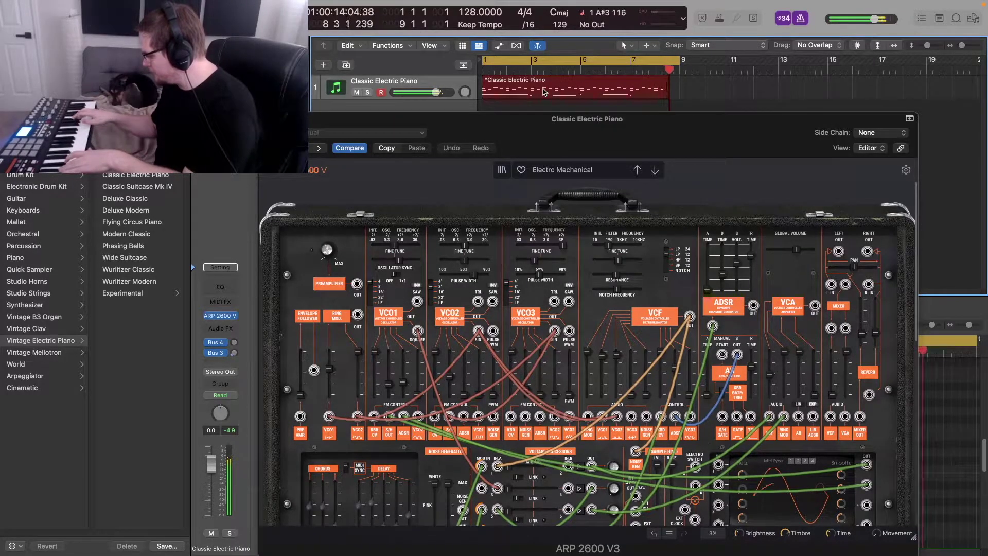
Select the newly recorded eight-bar region and close the ARP 2600 V3 window
{"action": "left_click_drag", "start_coordinate": [283, 119], "coordinate": [287, 195]}
{"action": "left_click", "coordinate": [518, 123]}
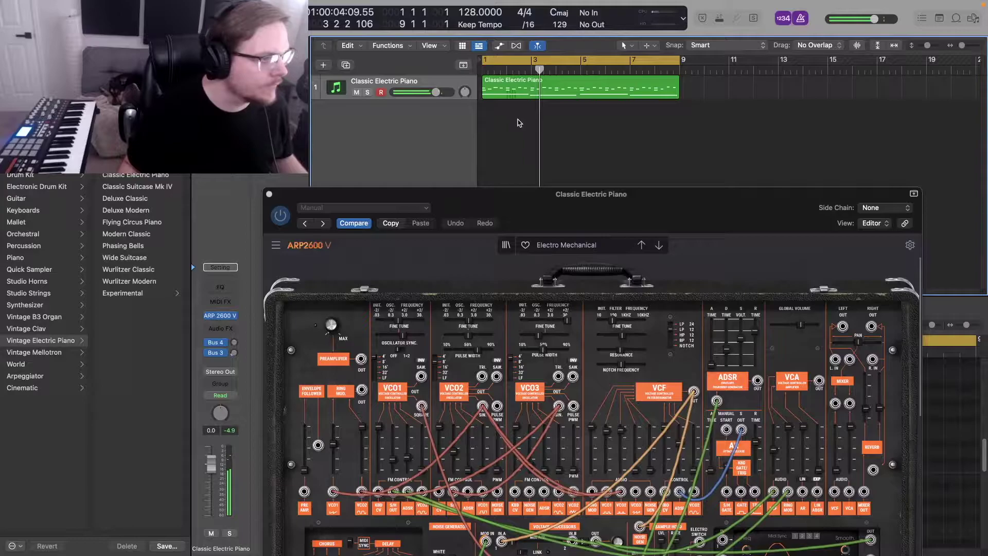
{"action": "left_click", "coordinate": [511, 77]}
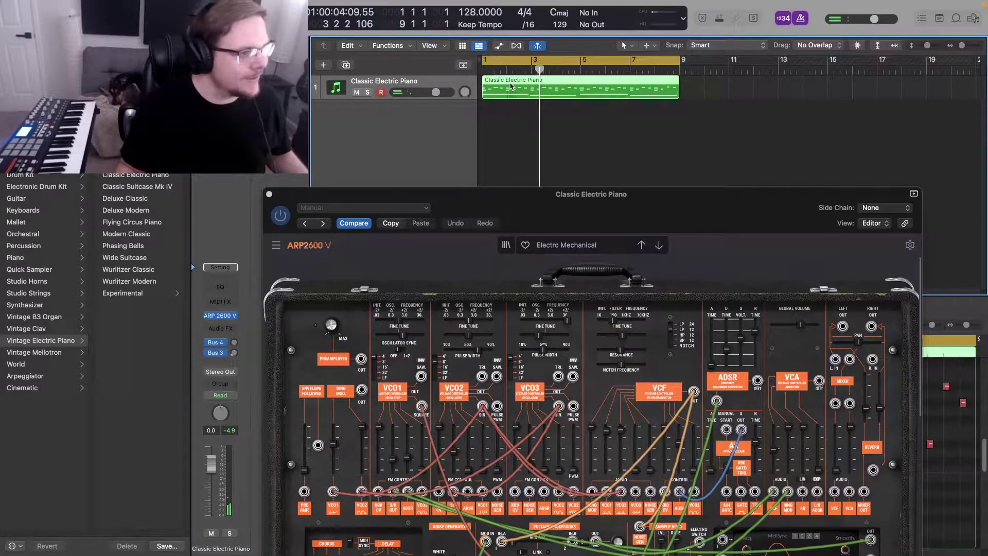
{"action": "left_click", "coordinate": [269, 195]}
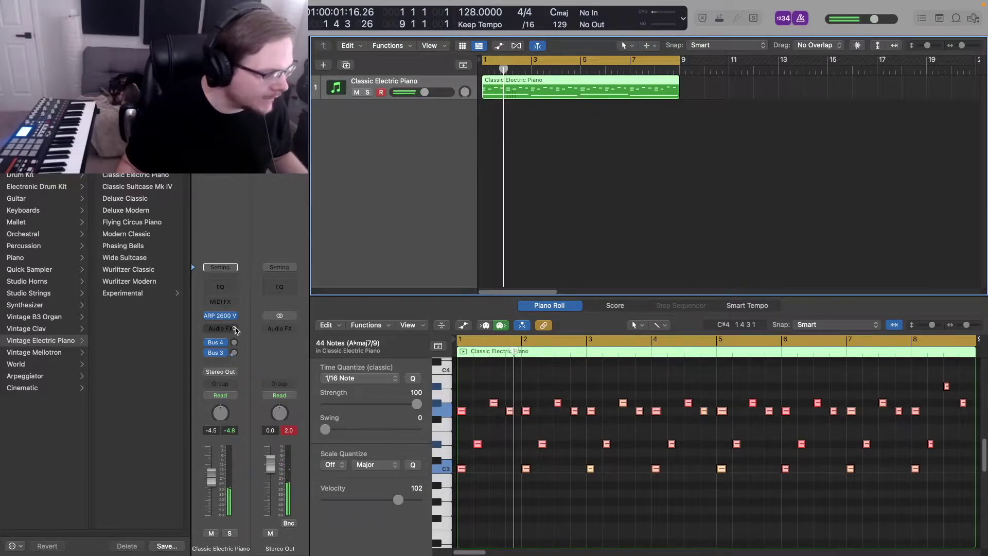
Insert the MRhythmizer audio effect on the Classic Electric Piano channel
{"action": "left_click", "coordinate": [222, 328]}
{"action": "mouse_move", "coordinate": [256, 547]}
{"action": "mouse_move", "coordinate": [300, 549]}
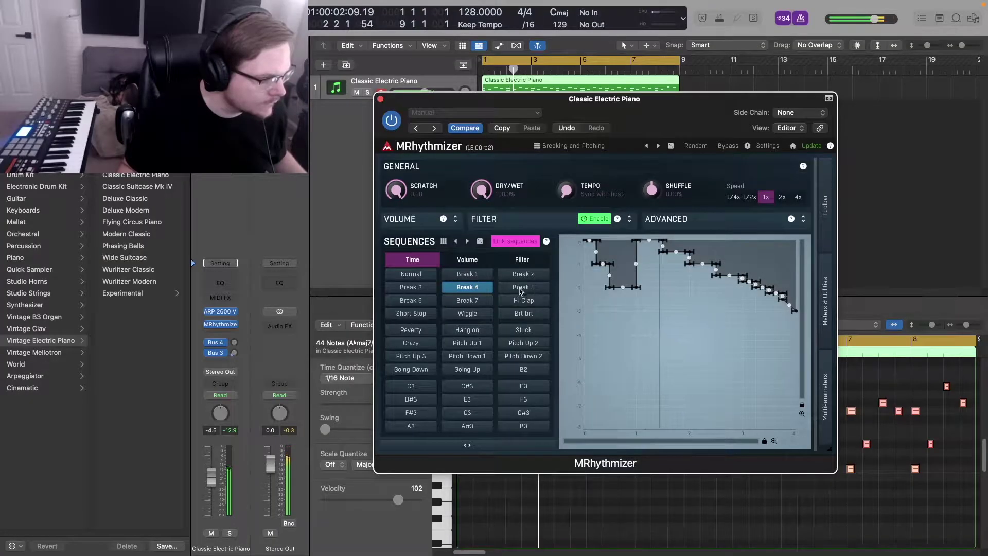
Audition the Brt brt, Reverty and Pitch Up 1 time sequences of the Breaking and Pitching preset
{"action": "left_click", "coordinate": [523, 315]}
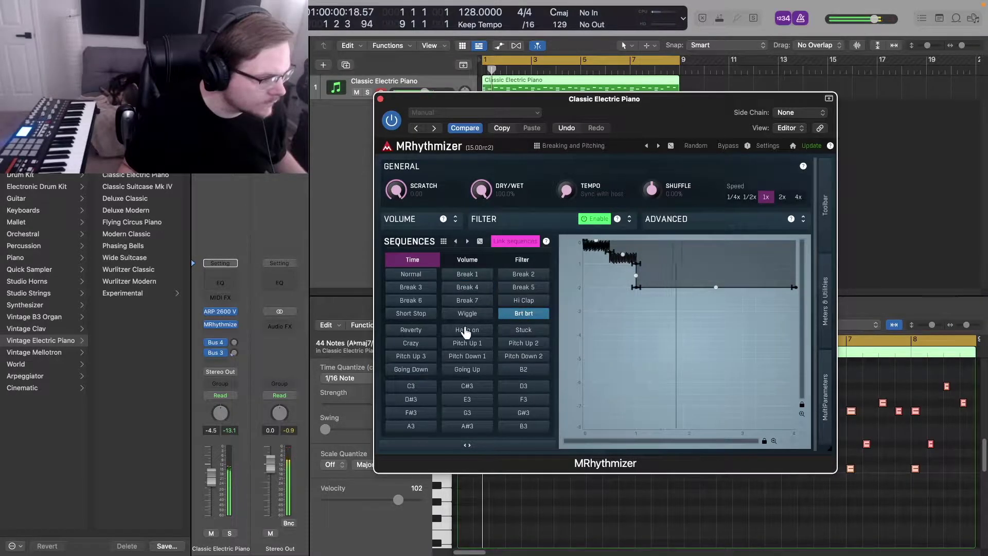
{"action": "left_click", "coordinate": [405, 332]}
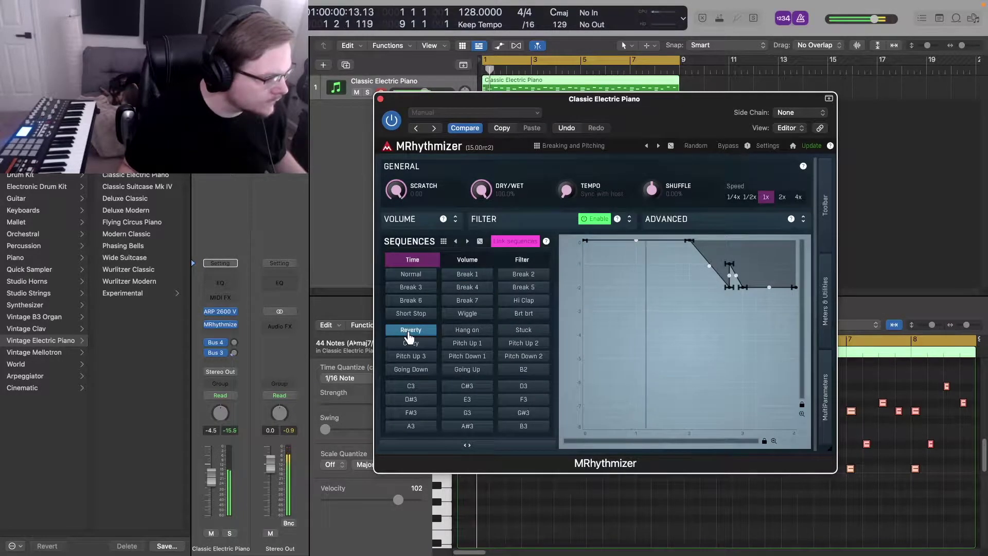
{"action": "left_click", "coordinate": [466, 343]}
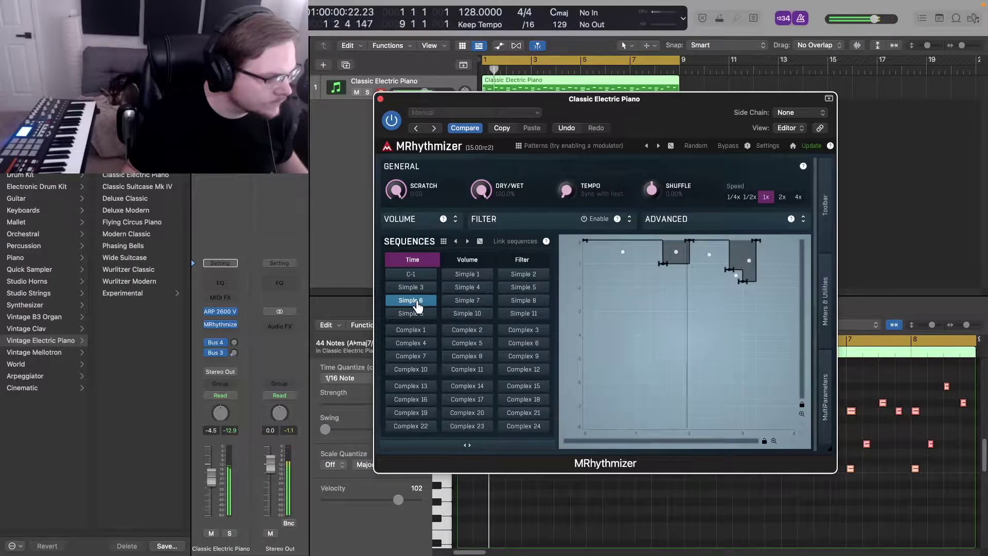
Audition the Simple 7, 8 and 9 time patterns, choose Simple 10, and close MRhythmizer
{"action": "left_click", "coordinate": [471, 302]}
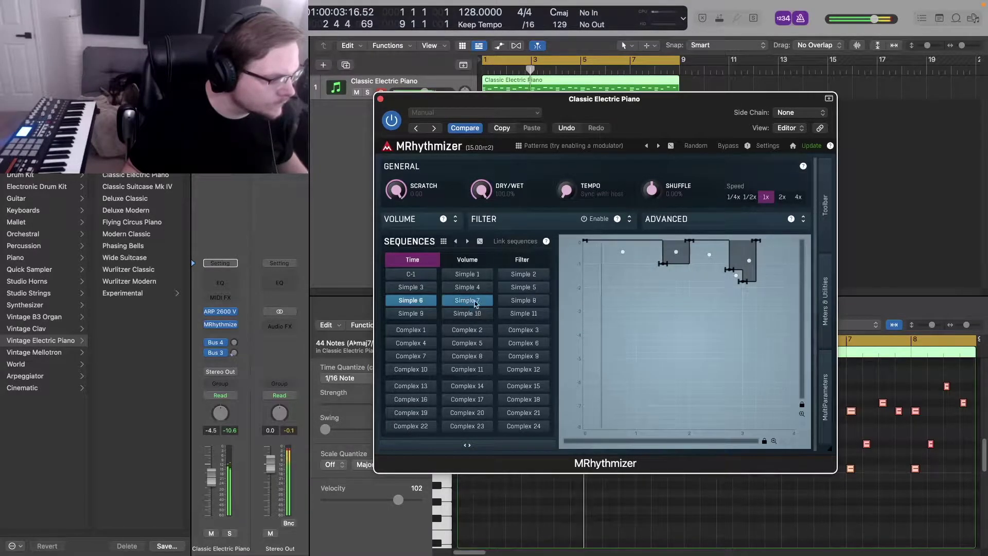
{"action": "left_click", "coordinate": [514, 304]}
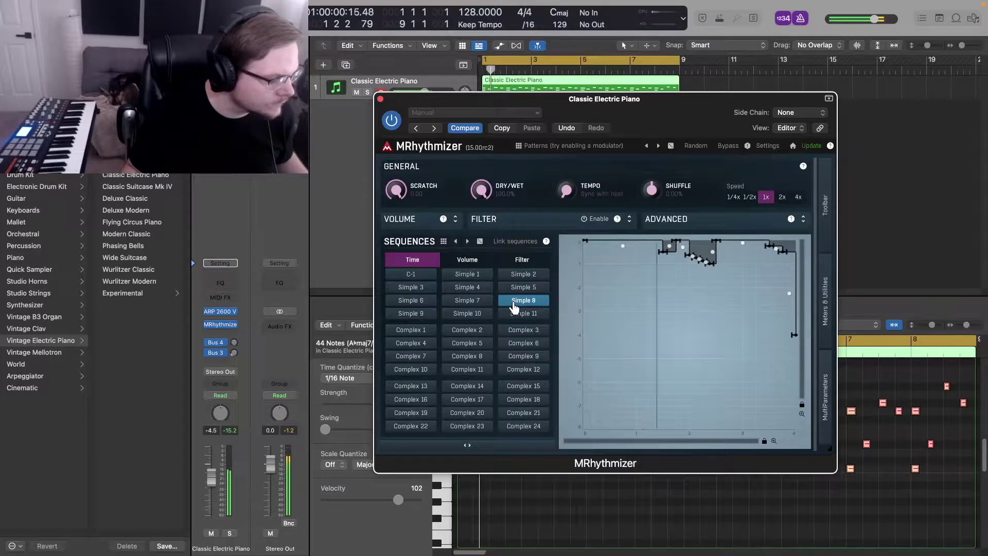
{"action": "left_click", "coordinate": [411, 314]}
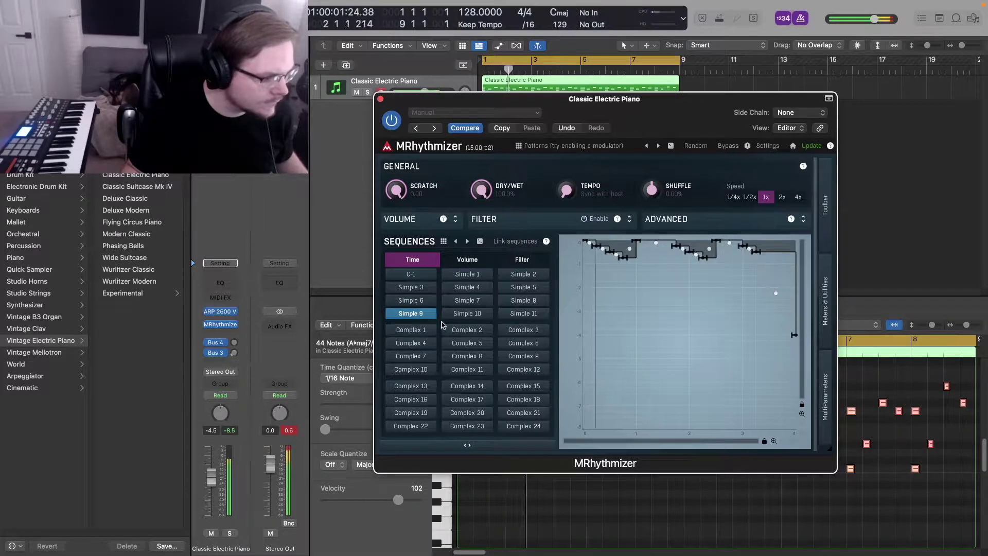
{"action": "left_click", "coordinate": [479, 316]}
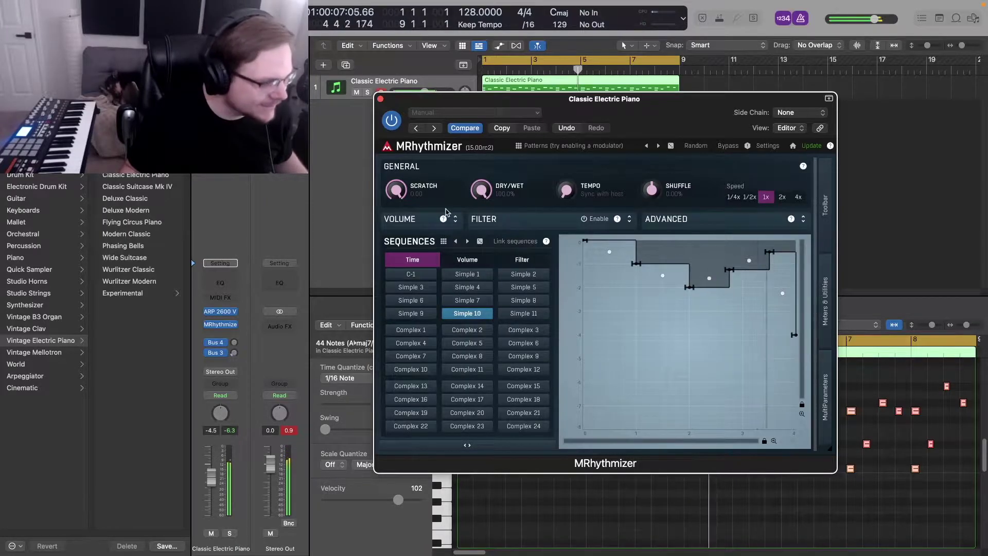
{"action": "left_click_drag", "start_coordinate": [387, 103], "coordinate": [405, 103]}
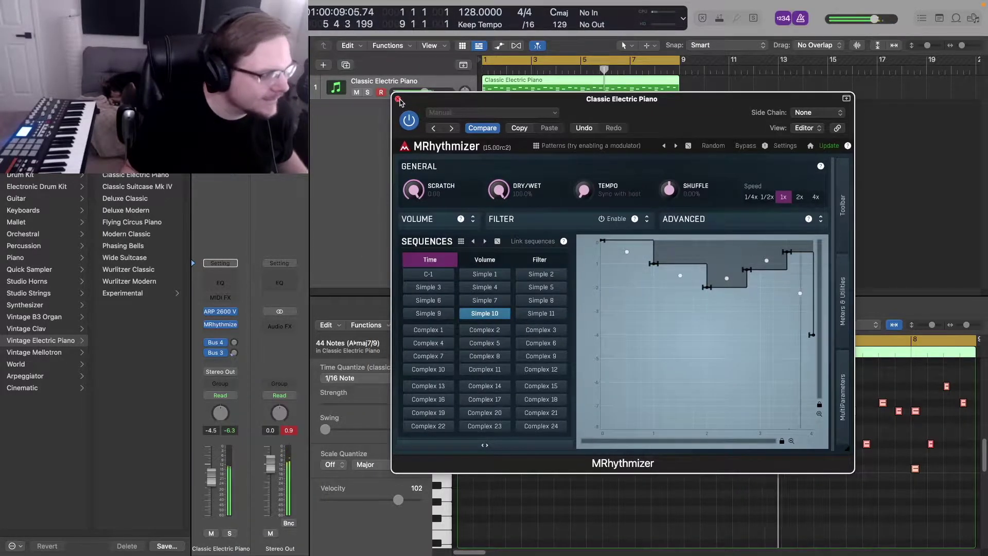
{"action": "left_click", "coordinate": [398, 99]}
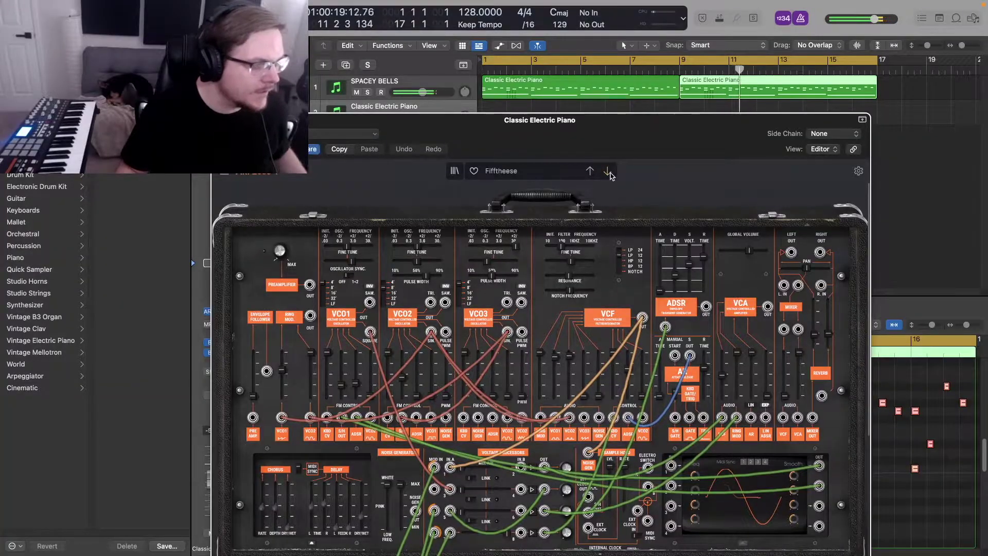
Audition the Track ID, Chroma, Night and 30's Coil presets of the ARP 2600 V3 against the playing loop
{"action": "left_click", "coordinate": [609, 173]}
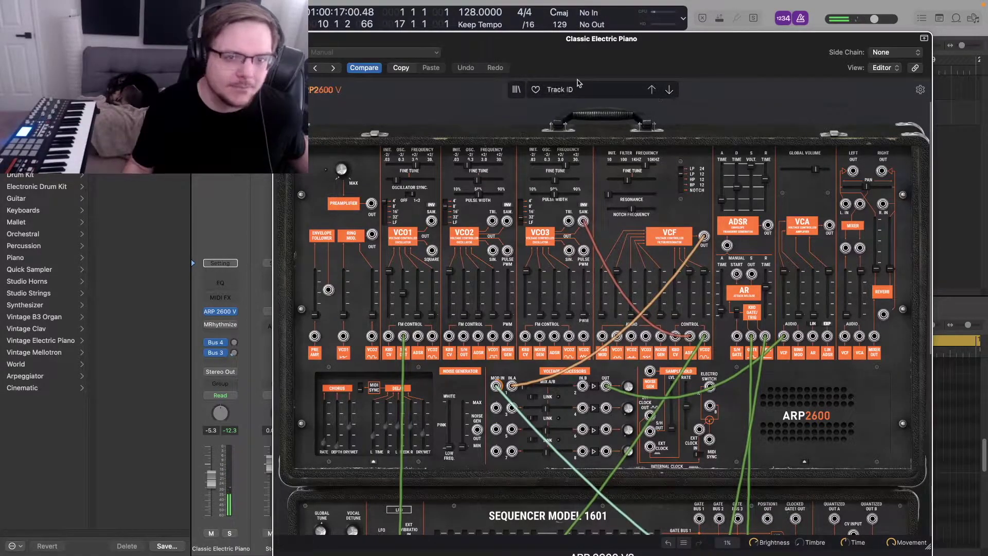
{"action": "left_click_drag", "start_coordinate": [667, 60], "coordinate": [684, 110]}
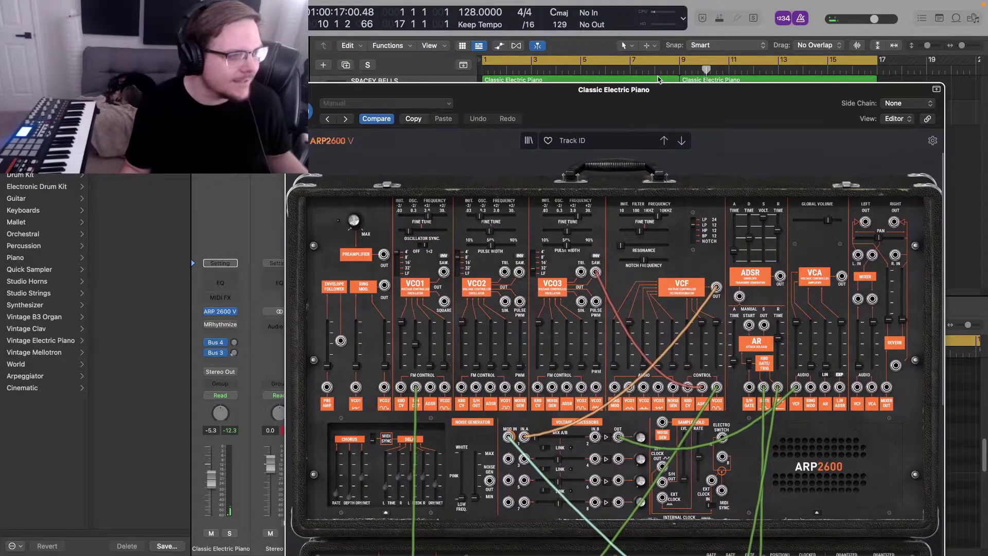
{"action": "left_click", "coordinate": [654, 72]}
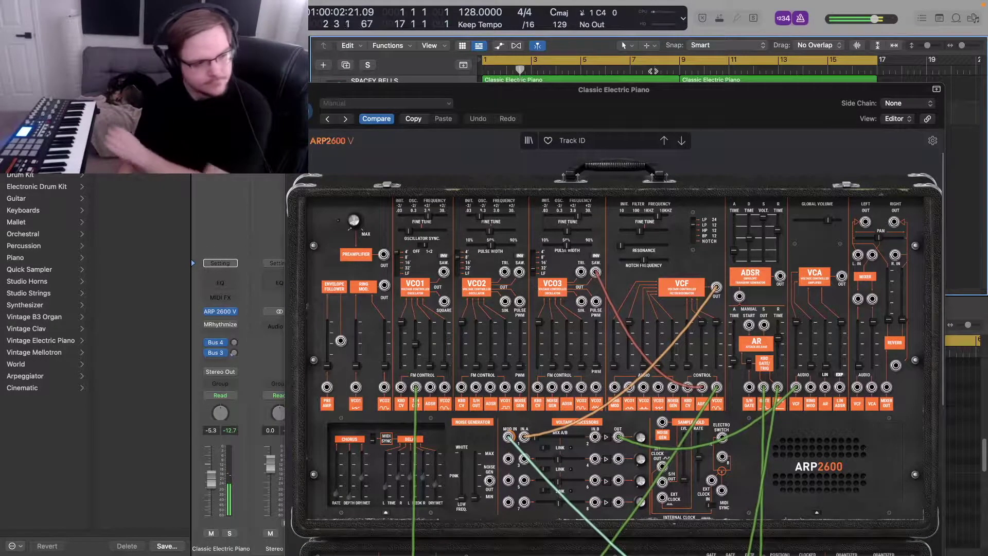
{"action": "left_click", "coordinate": [682, 141]}
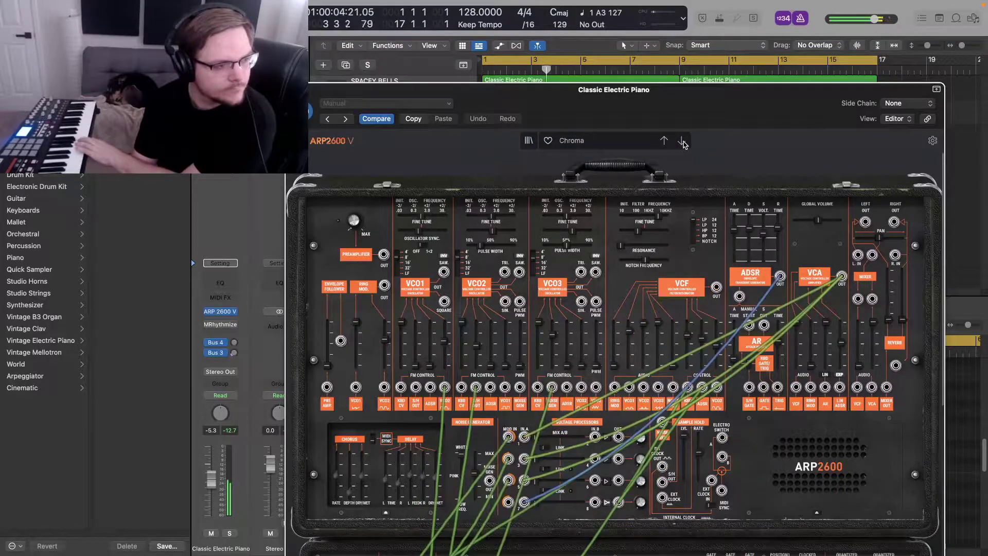
{"action": "left_click", "coordinate": [682, 141]}
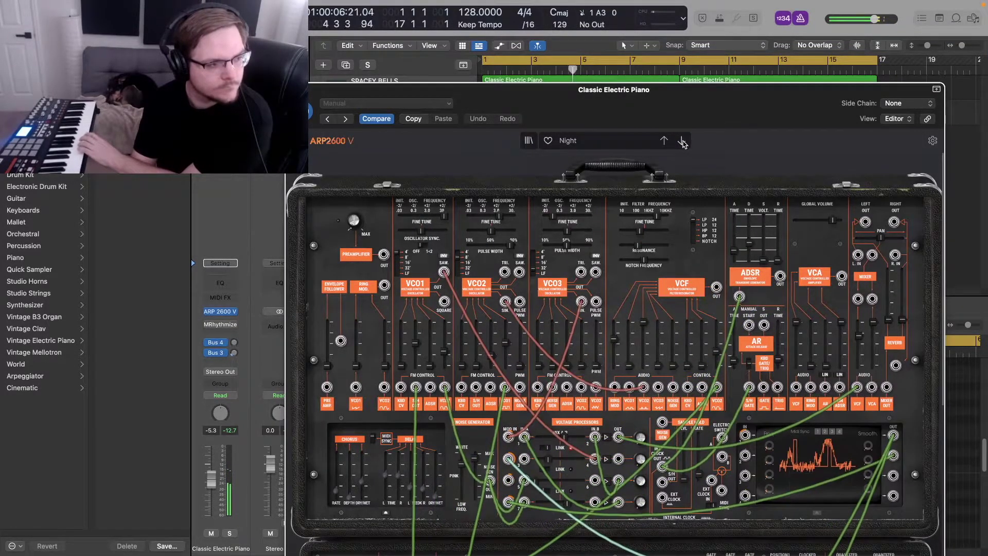
{"action": "left_click", "coordinate": [681, 141]}
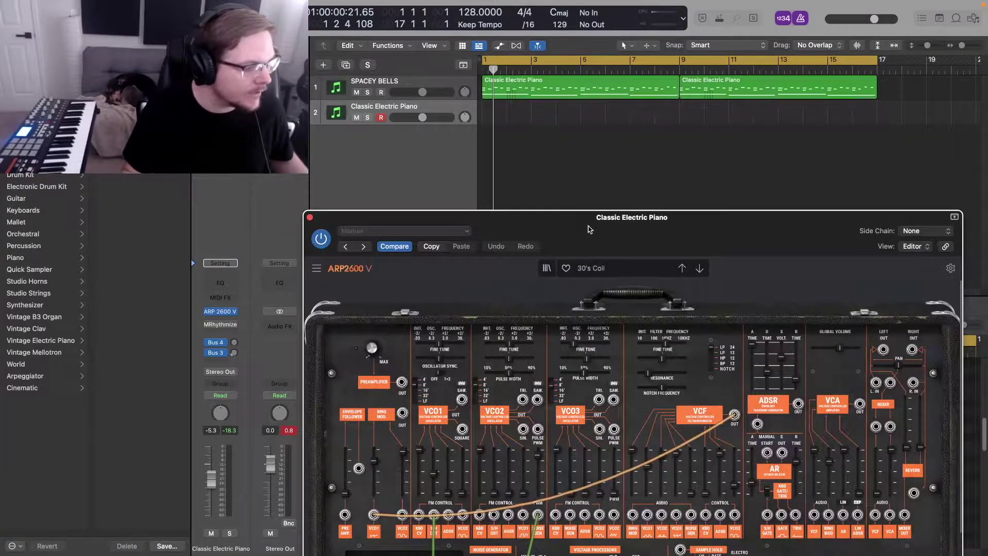
Load the Bandpass Strings preset from the Strings category and record a 16-bar melody on the second track
{"action": "left_click_drag", "start_coordinate": [590, 230], "coordinate": [583, 47]}
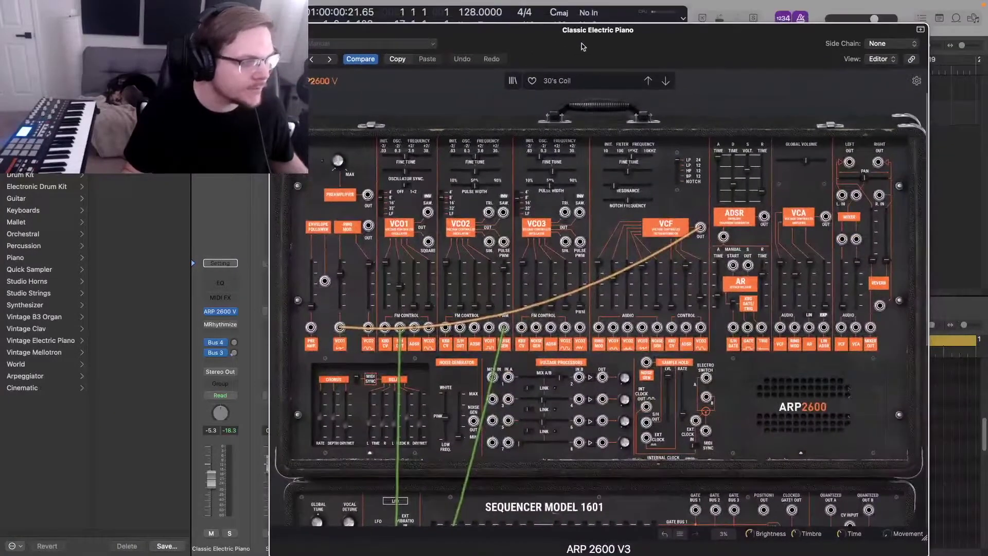
{"action": "left_click", "coordinate": [621, 85]}
{"action": "mouse_move", "coordinate": [584, 96]}
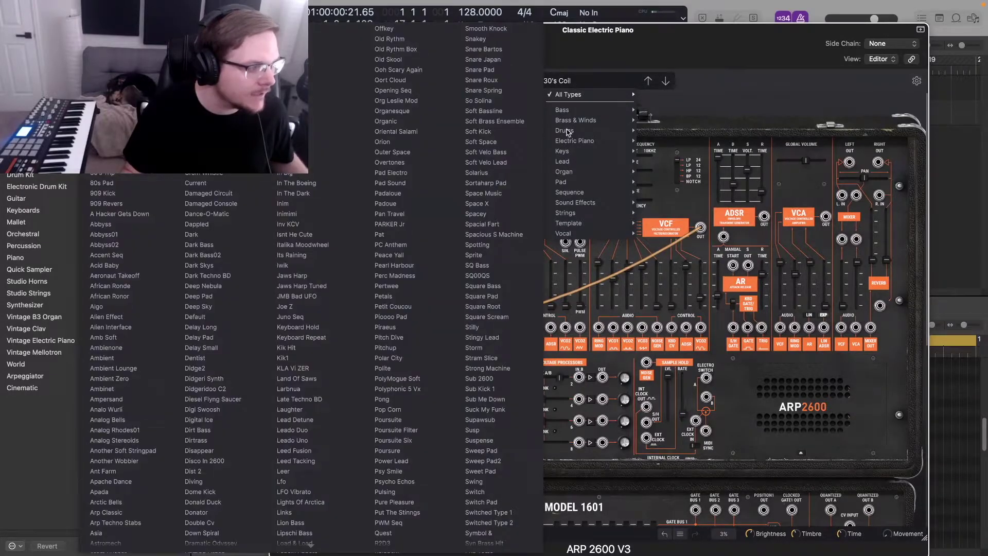
{"action": "mouse_move", "coordinate": [578, 213]}
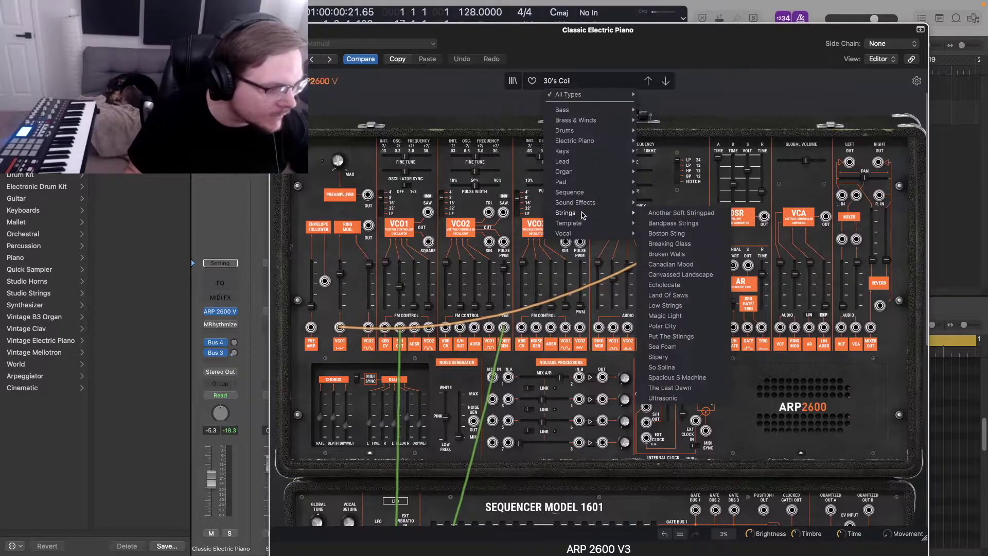
{"action": "left_click", "coordinate": [673, 223]}
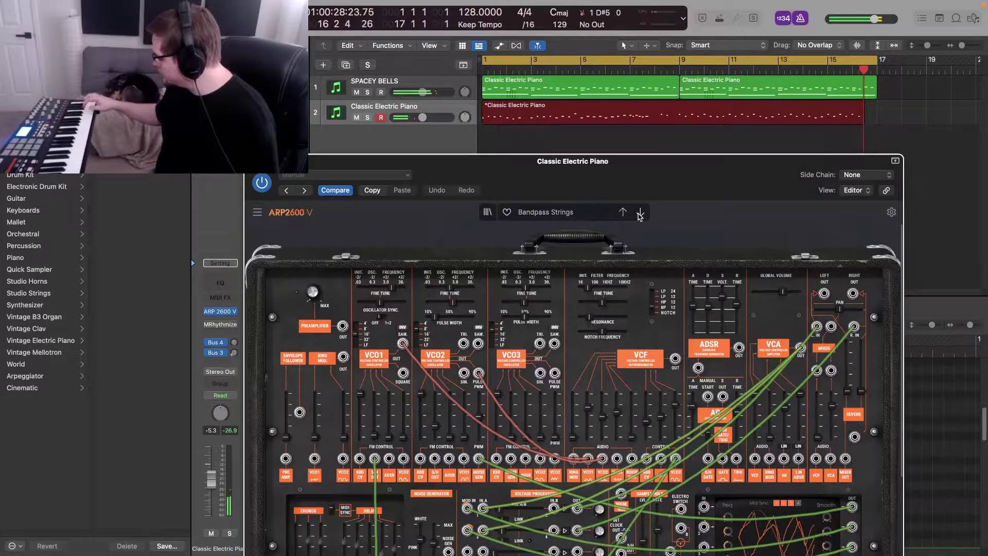
{"action": "key", "text": "space"}
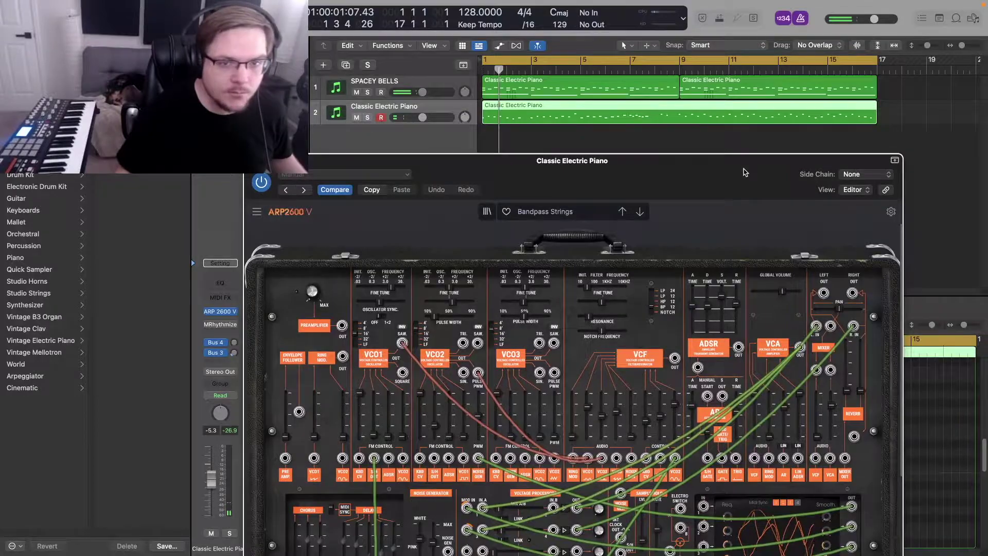
Select all notes of the second track's recorded region in the Piano Roll and loop playback over bars 9 to 17
{"action": "left_click_drag", "start_coordinate": [745, 171], "coordinate": [737, 160]}
{"action": "left_click", "coordinate": [705, 114]}
{"action": "left_click_drag", "start_coordinate": [676, 165], "coordinate": [772, 97]}
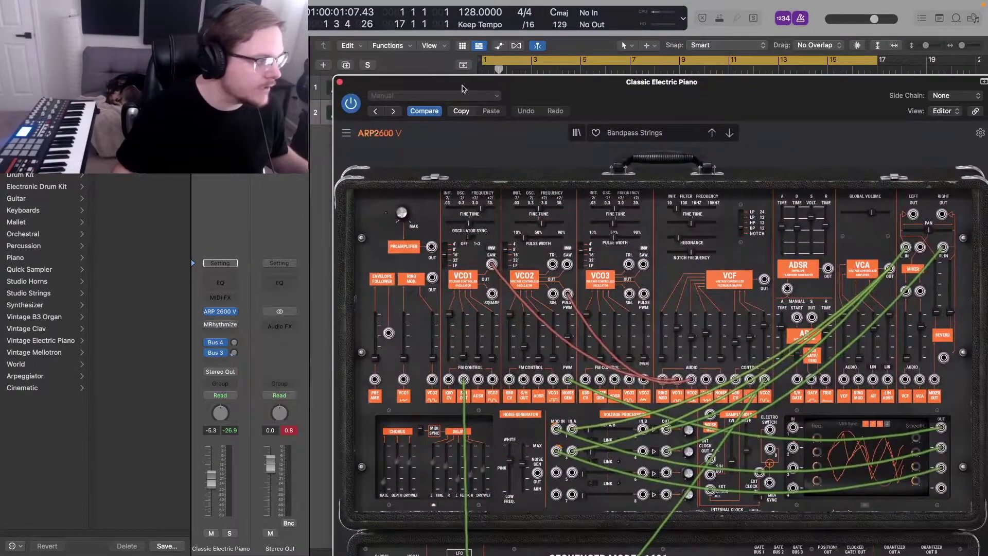
{"action": "left_click", "coordinate": [339, 82]}
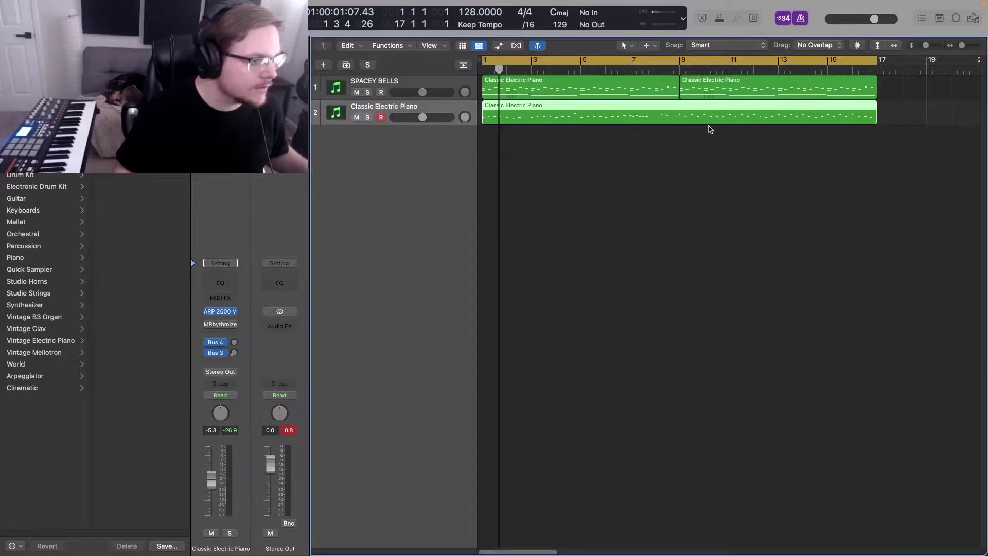
{"action": "double_click", "coordinate": [651, 111]}
{"action": "key", "text": "super+a"}
{"action": "key", "text": "space"}
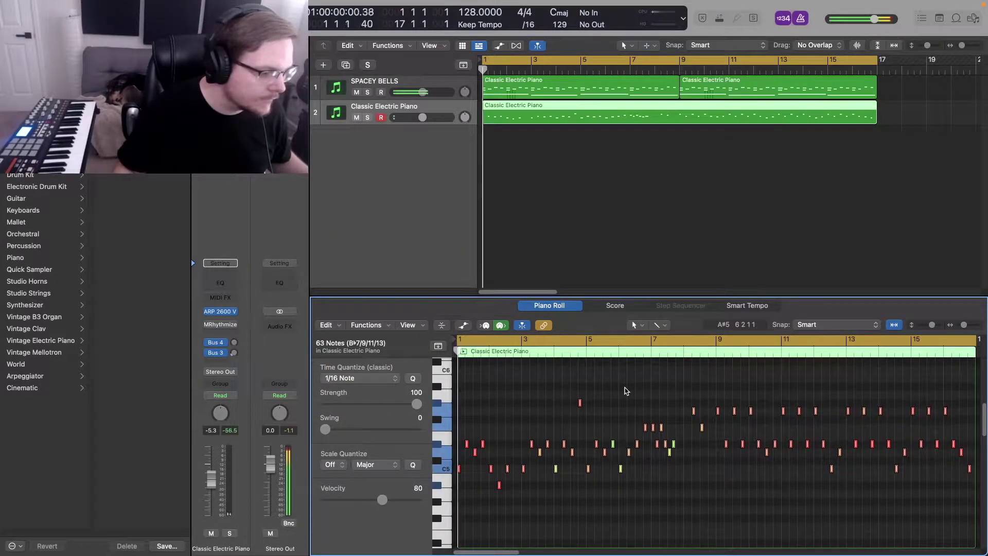
{"action": "left_click", "coordinate": [664, 131]}
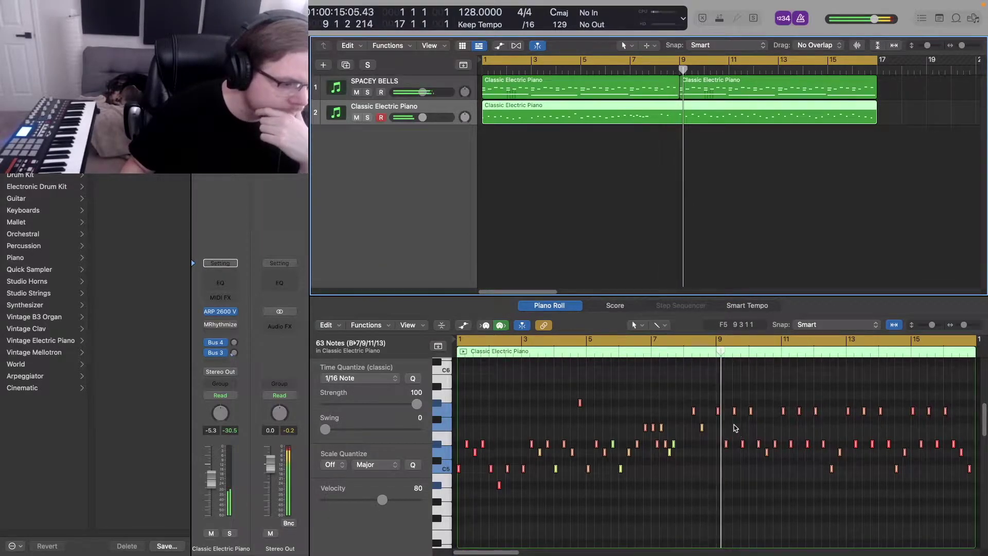
{"action": "left_click_drag", "start_coordinate": [693, 66], "coordinate": [880, 134]}
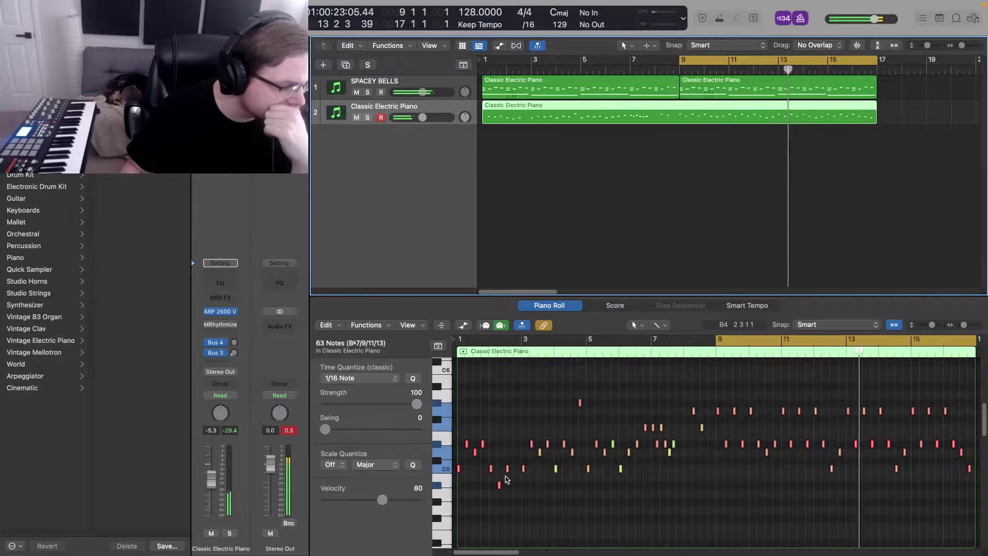
Scale-quantize the selected notes to C Natural Minor and set their swing to 15
{"action": "left_click", "coordinate": [344, 465]}
{"action": "left_click", "coordinate": [329, 477]}
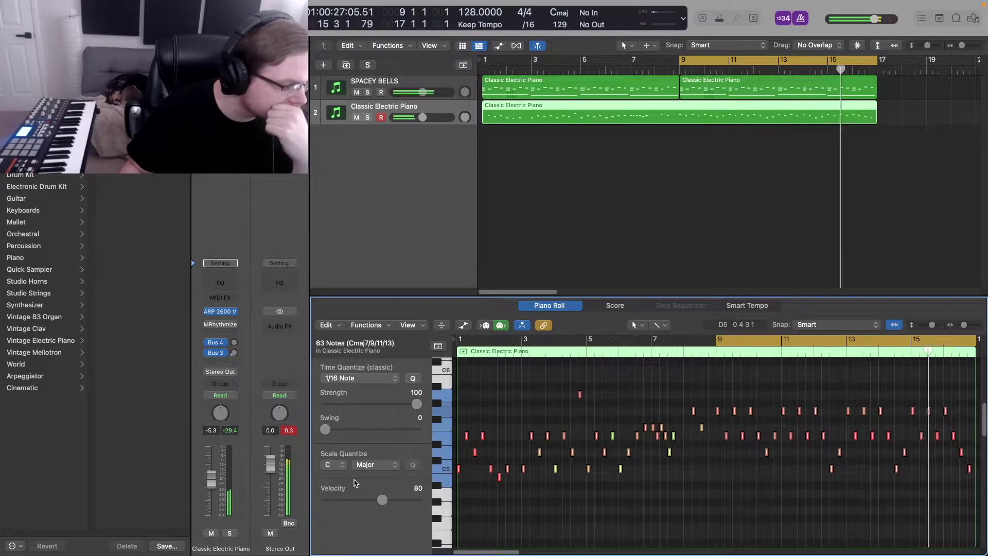
{"action": "left_click", "coordinate": [388, 468]}
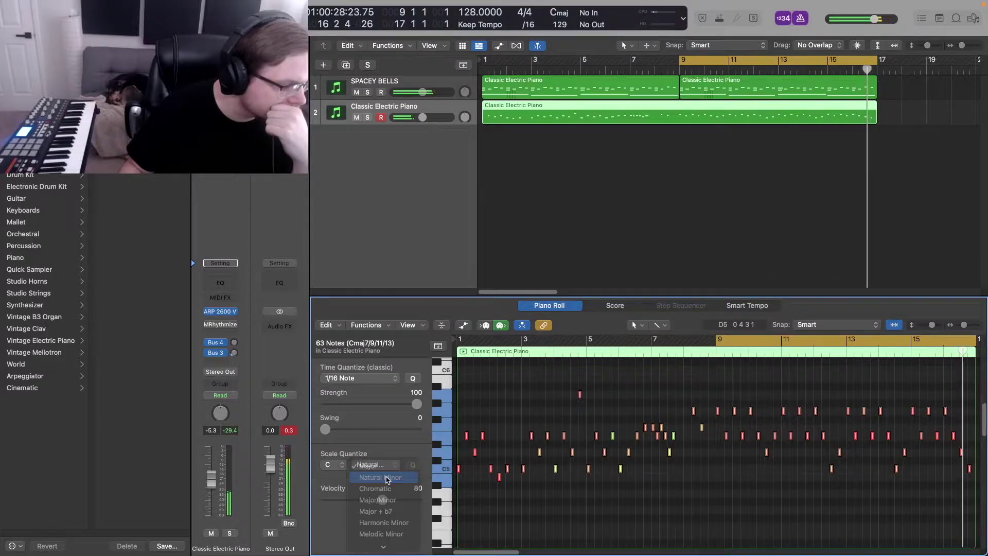
{"action": "left_click", "coordinate": [383, 478]}
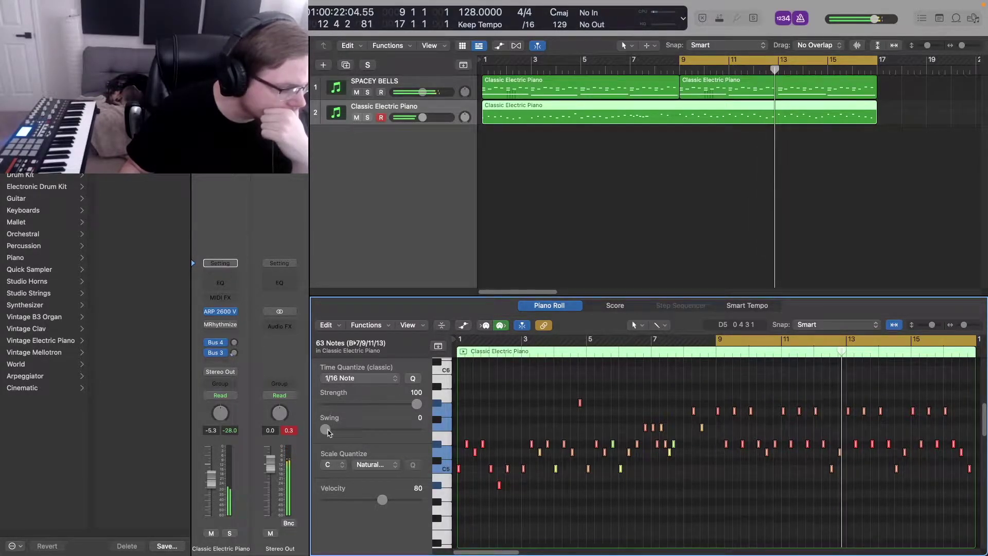
{"action": "left_click_drag", "start_coordinate": [325, 432], "coordinate": [339, 435]}
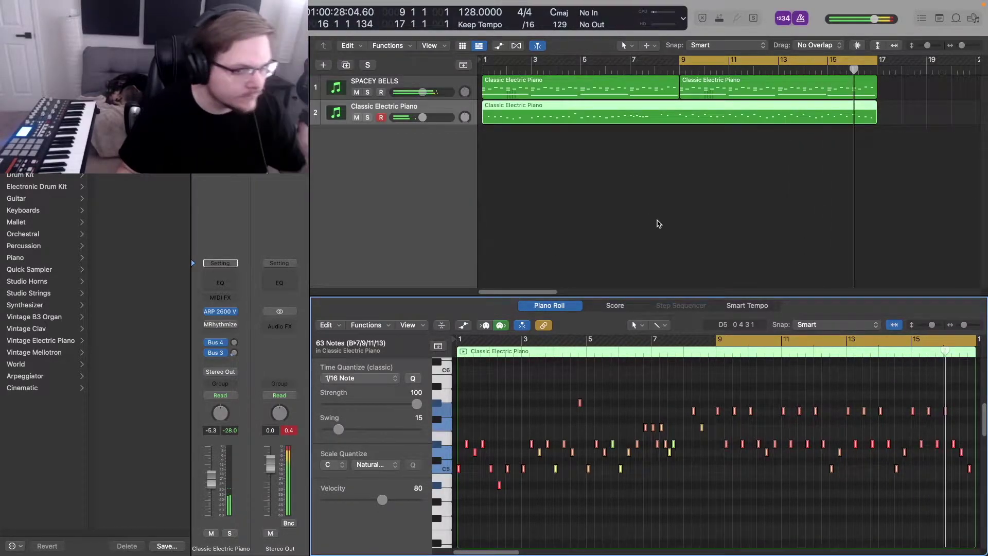
{"action": "left_click", "coordinate": [692, 226]}
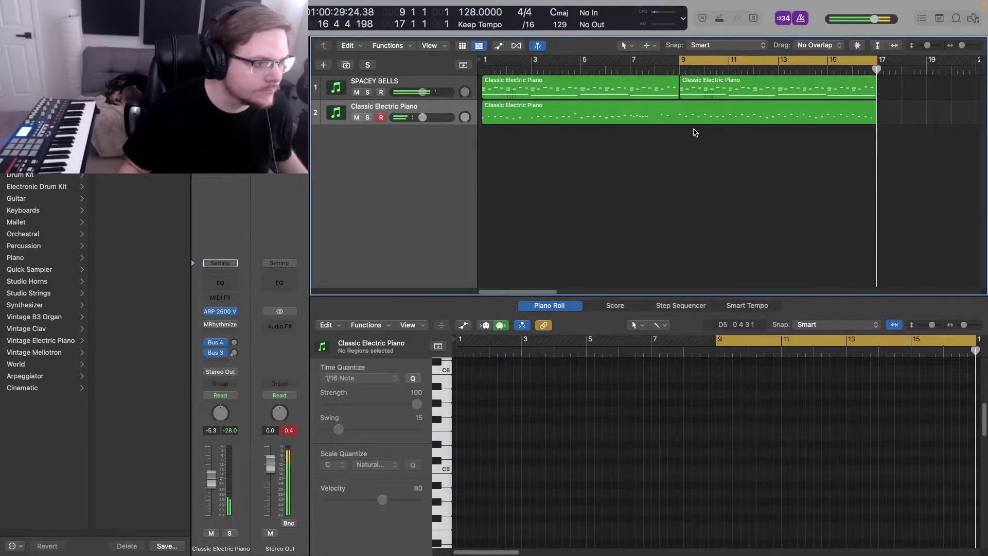
Keep only bars 9 to 17 of the second track's region and add a duplicate track below it
{"action": "left_click", "coordinate": [679, 70]}
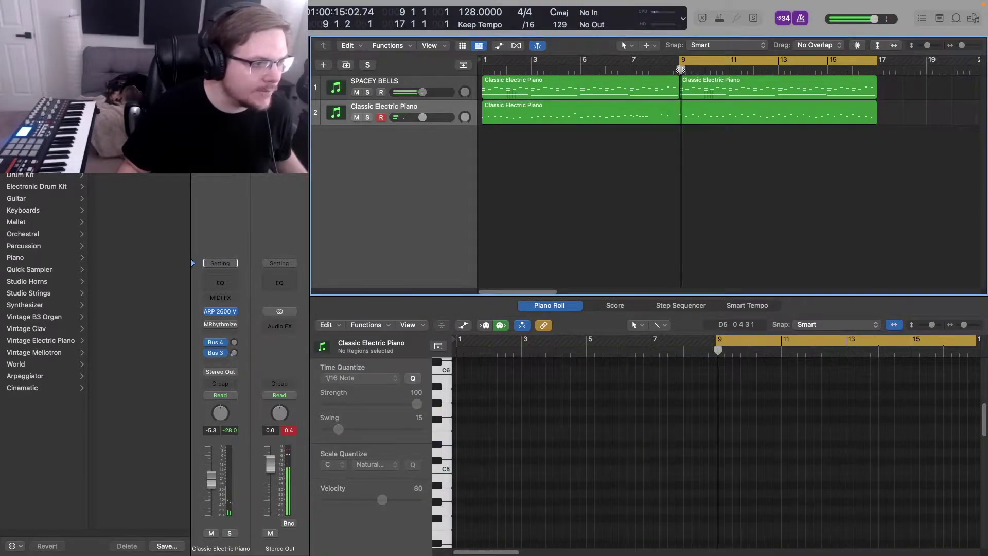
{"action": "left_click", "coordinate": [680, 108]}
{"action": "left_click", "coordinate": [643, 108]}
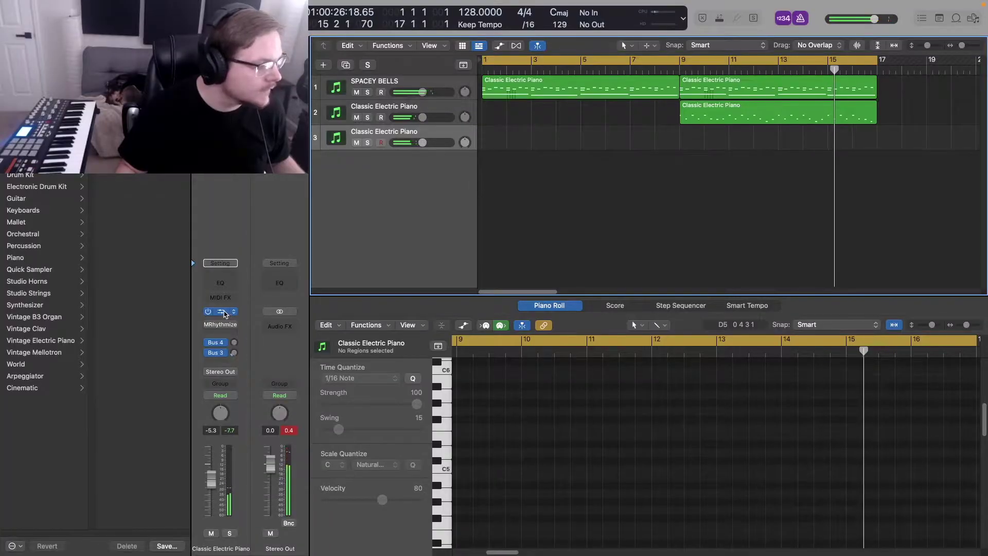
Load the Big Unison preset from the Bass category in the third track's ARP 2600 V3 and close the synth window
{"action": "left_click", "coordinate": [224, 314]}
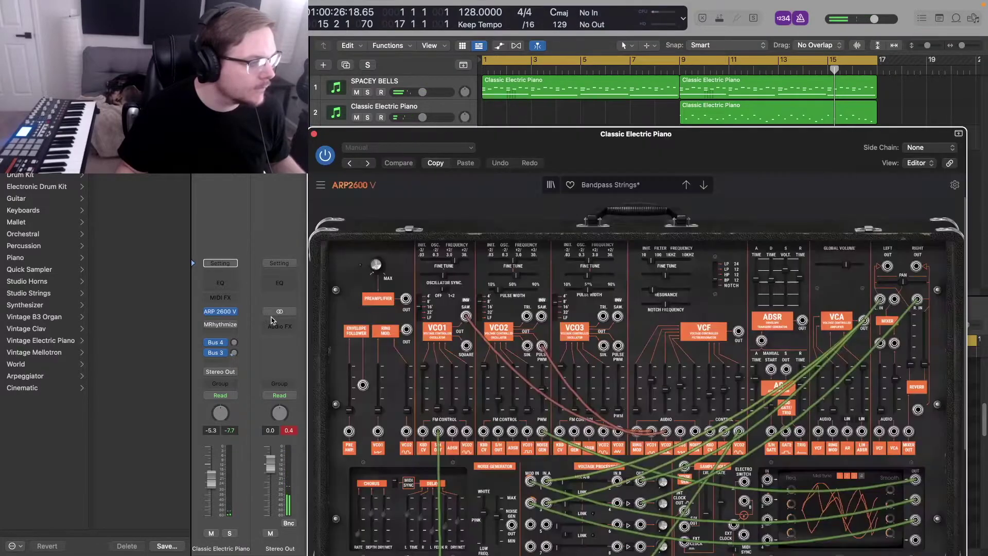
{"action": "left_click_drag", "start_coordinate": [609, 158], "coordinate": [524, 77]}
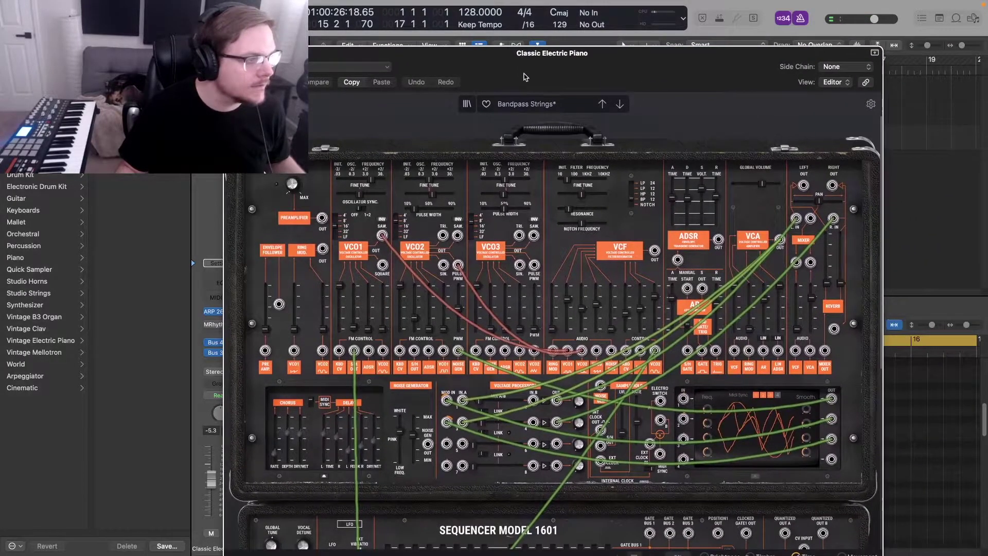
{"action": "left_click", "coordinate": [580, 107]}
{"action": "mouse_move", "coordinate": [549, 135]}
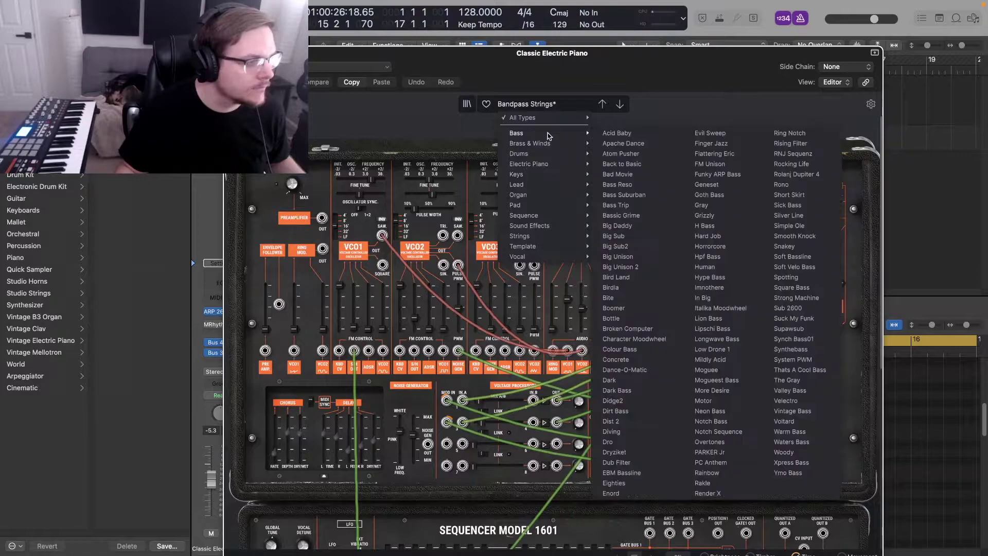
{"action": "left_click", "coordinate": [606, 134]}
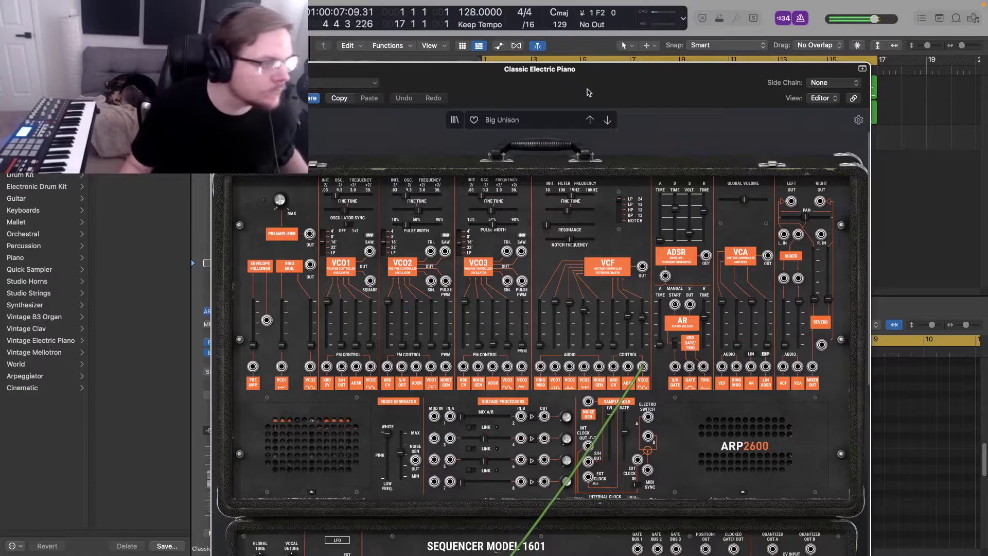
{"action": "left_click_drag", "start_coordinate": [587, 92], "coordinate": [614, 233]}
{"action": "left_click", "coordinate": [245, 210]}
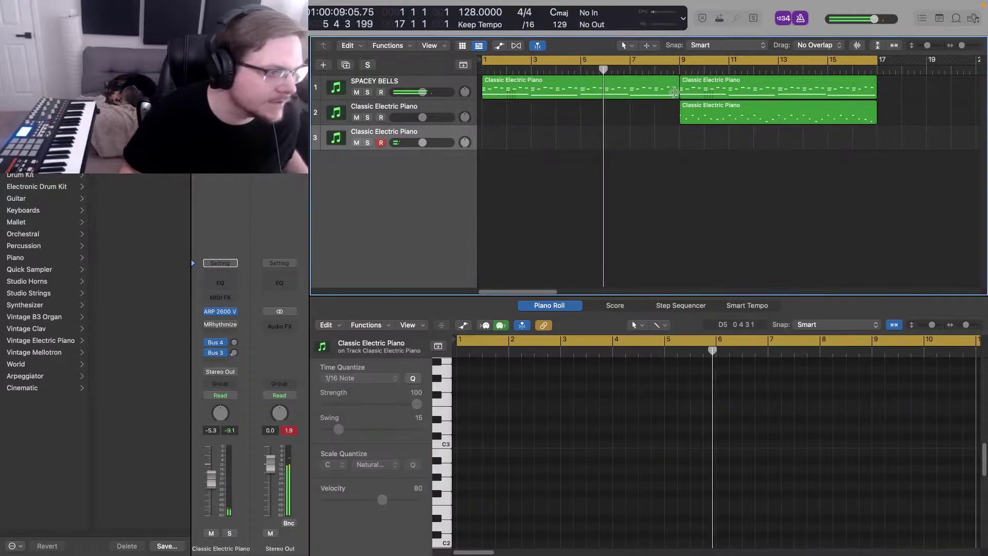
Examine the long bass notes of the first SPACEY BELLS region in an enlarged Piano Roll
{"action": "left_click", "coordinate": [556, 97]}
{"action": "key", "text": "e"}
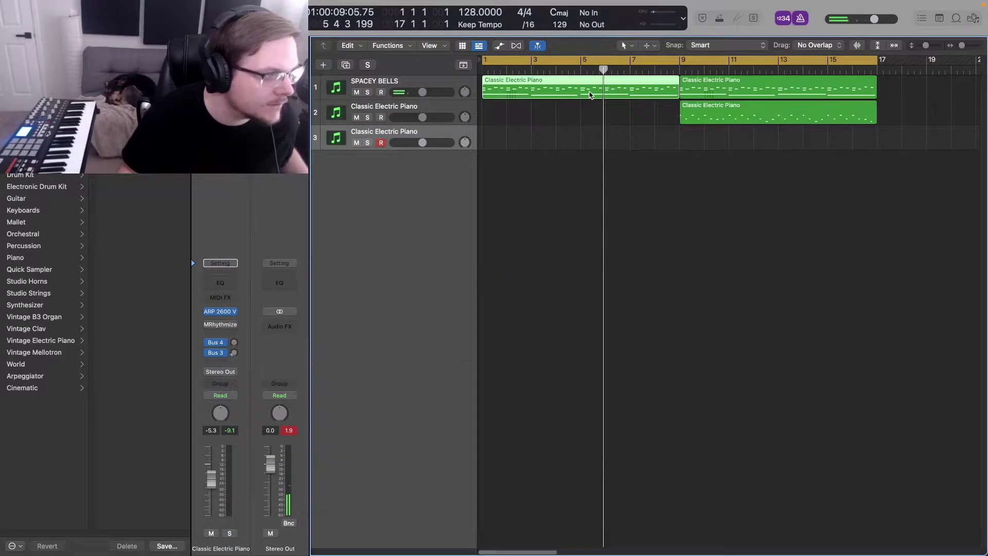
{"action": "key", "text": "e"}
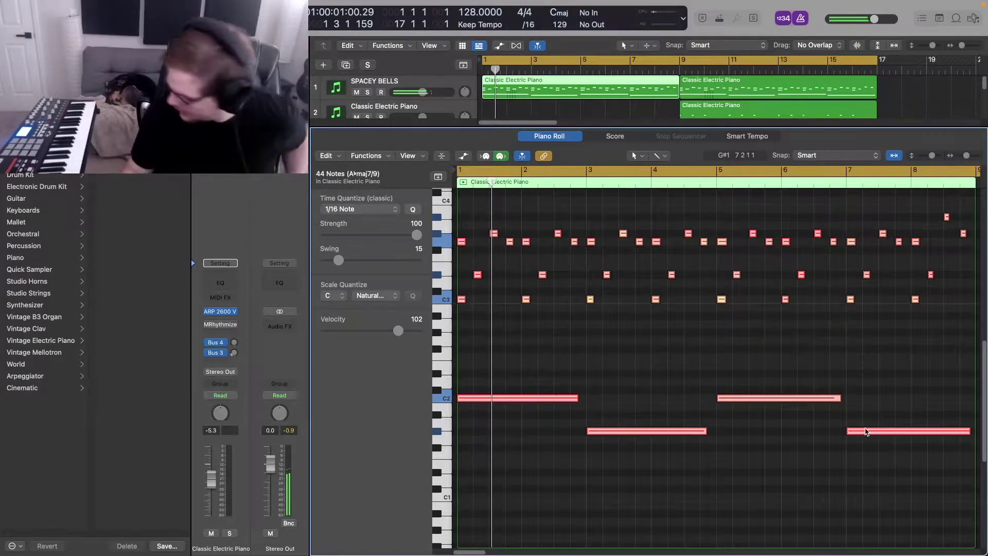
{"action": "mouse_move", "coordinate": [867, 431]}
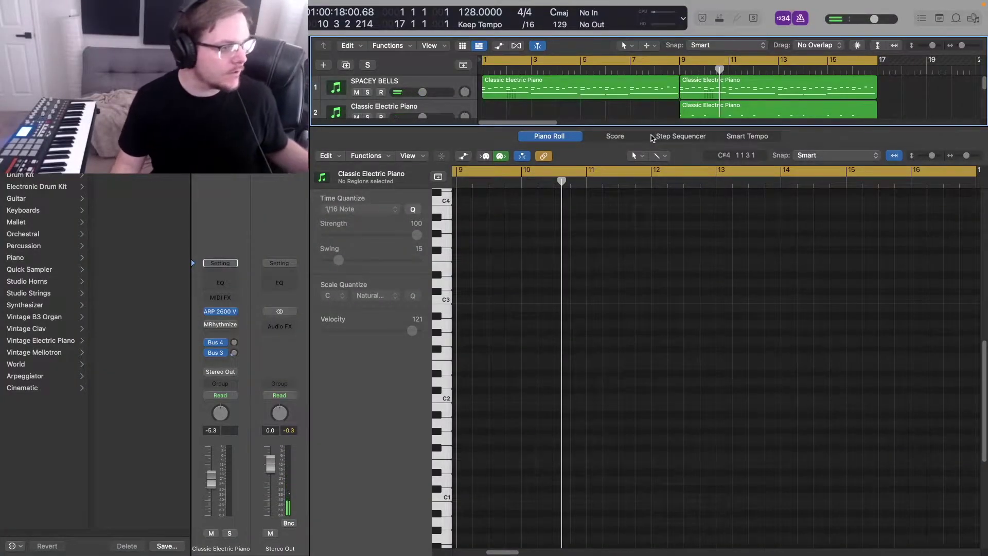
Play the arrangement from the start and check the third track's Big Unison sound in the ARP 2600 V3 window
{"action": "key", "text": "Return"}
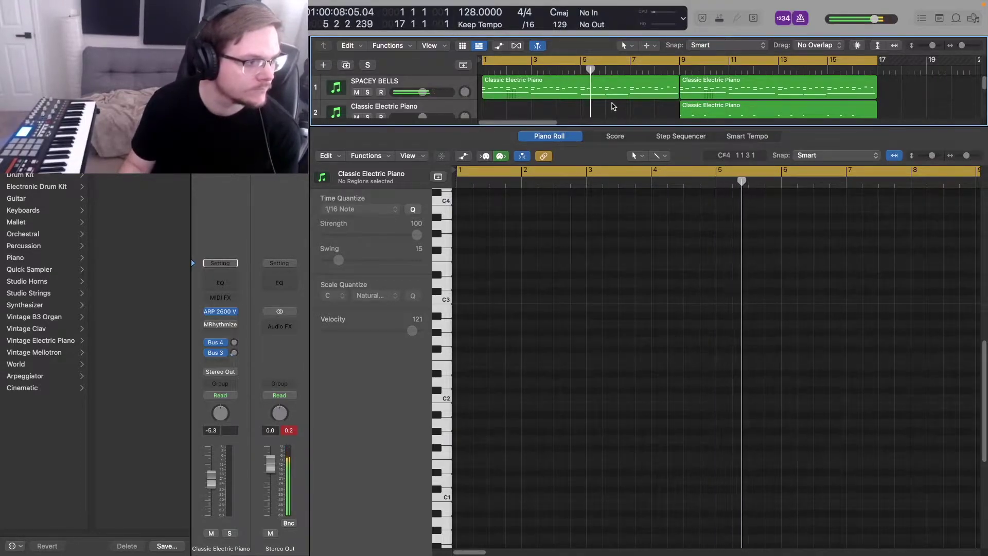
{"action": "scroll", "coordinate": [614, 108], "scroll_direction": "down", "scroll_amount": 3}
{"action": "scroll", "coordinate": [614, 109], "scroll_direction": "up", "scroll_amount": 3}
{"action": "scroll", "coordinate": [369, 105], "scroll_direction": "down", "scroll_amount": 2}
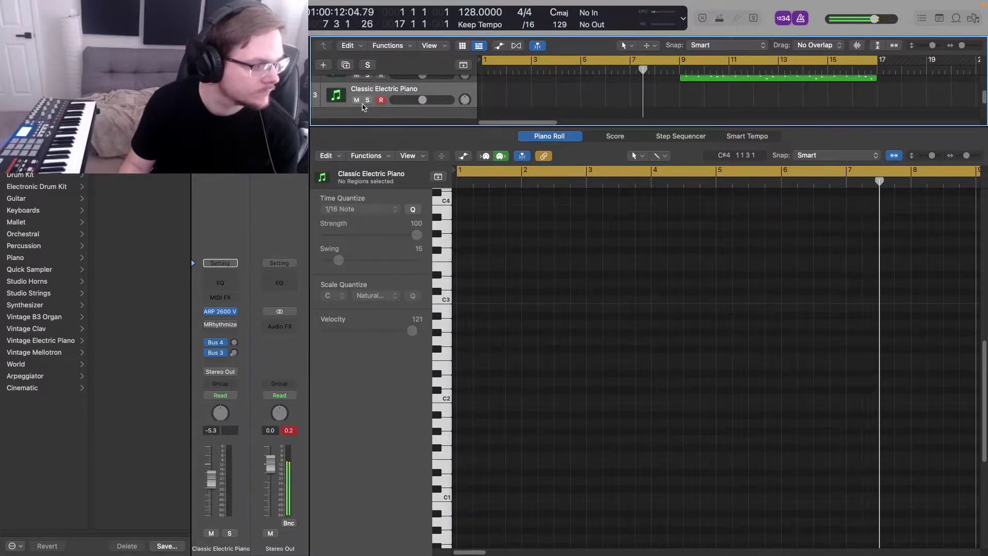
{"action": "left_click", "coordinate": [220, 312]}
{"action": "left_click_drag", "start_coordinate": [503, 242], "coordinate": [295, 75]}
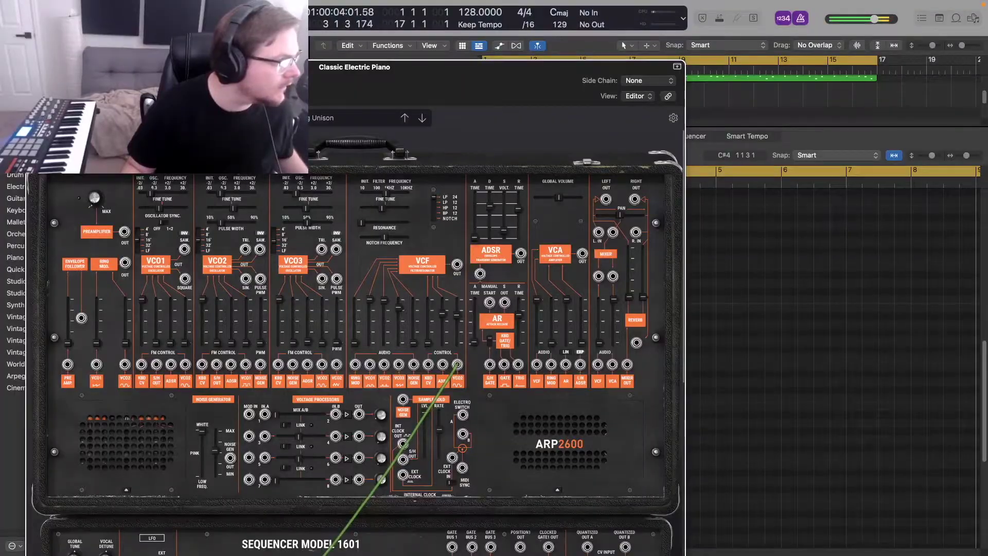
{"action": "key", "text": "super+w"}
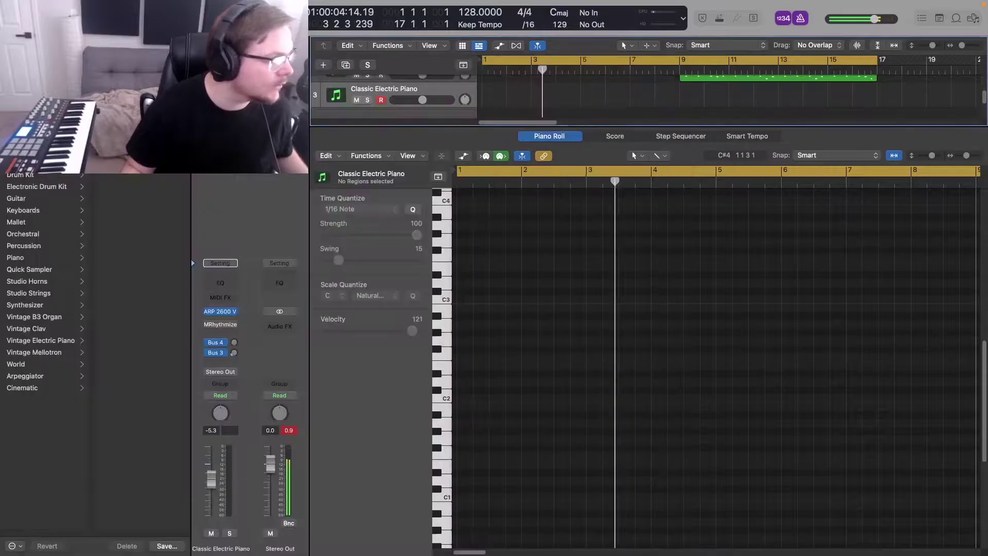
Copy the first SPACEY BELLS region to the third track and delete its upper notes, keeping only the long bass notes
{"action": "scroll", "coordinate": [615, 116], "scroll_direction": "up", "scroll_amount": 2}
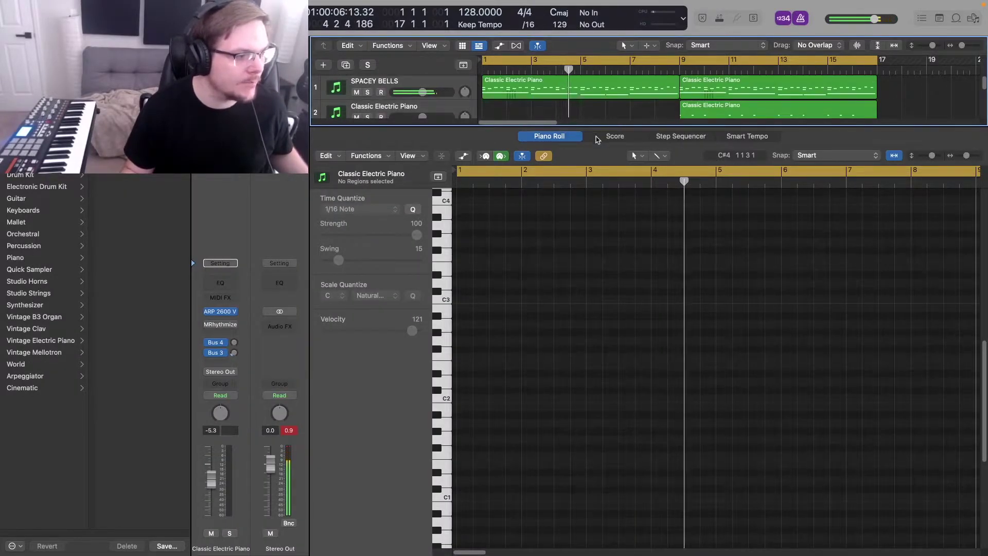
{"action": "left_click_drag", "start_coordinate": [614, 125], "coordinate": [621, 283]}
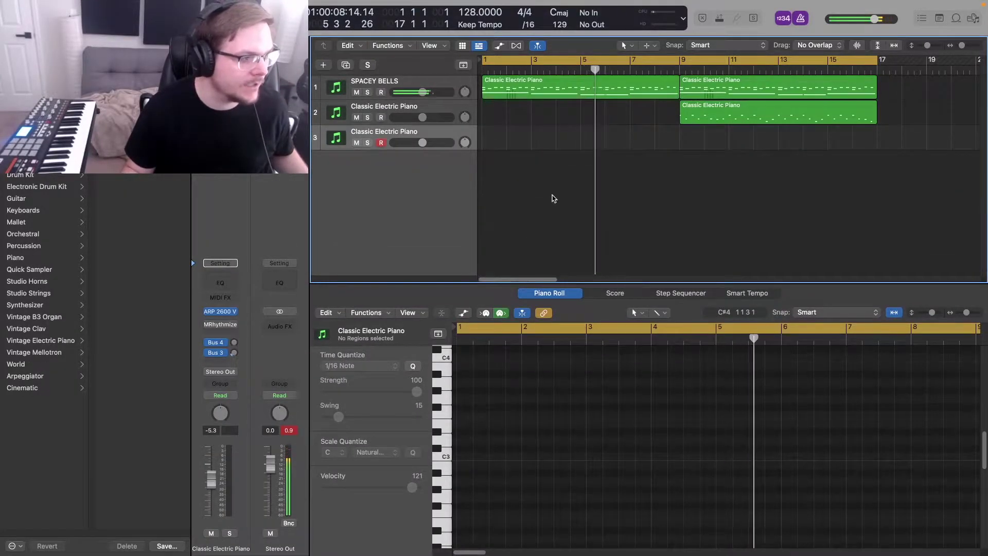
{"action": "left_click", "coordinate": [535, 91]}
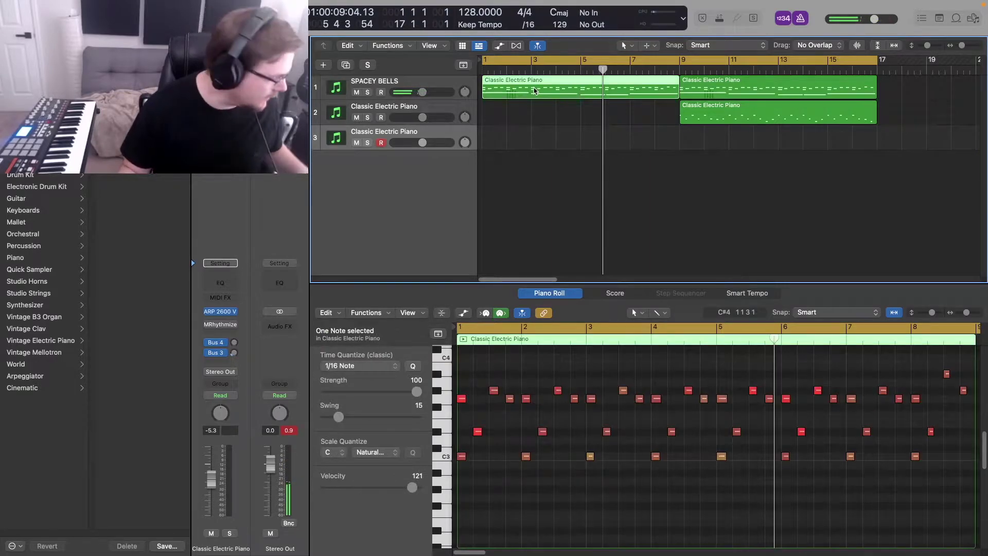
{"action": "left_click_drag", "start_coordinate": [535, 91], "coordinate": [532, 182]}
{"action": "left_click_drag", "start_coordinate": [464, 357], "coordinate": [968, 481]}
{"action": "key", "text": "Delete"}
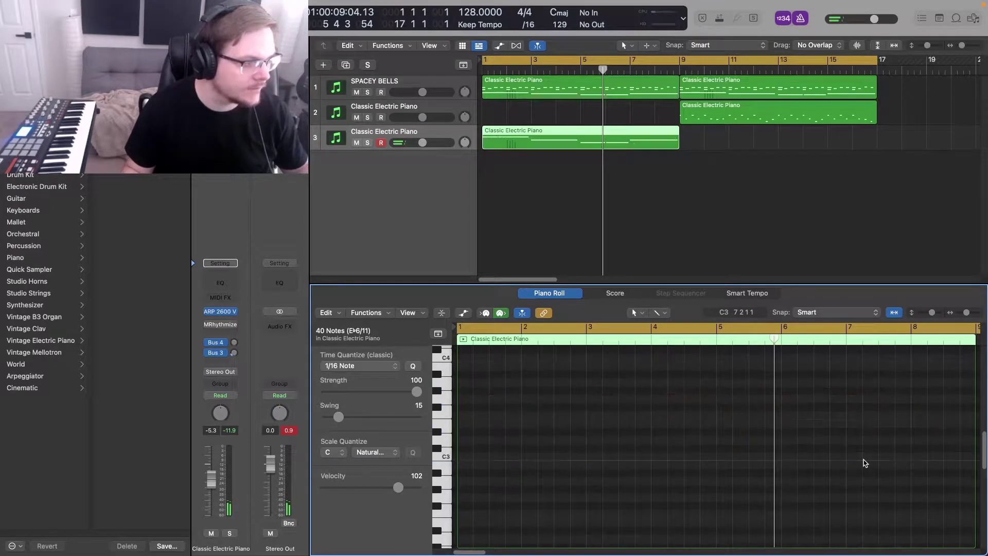
{"action": "scroll", "coordinate": [859, 462], "scroll_direction": "down", "scroll_amount": 5}
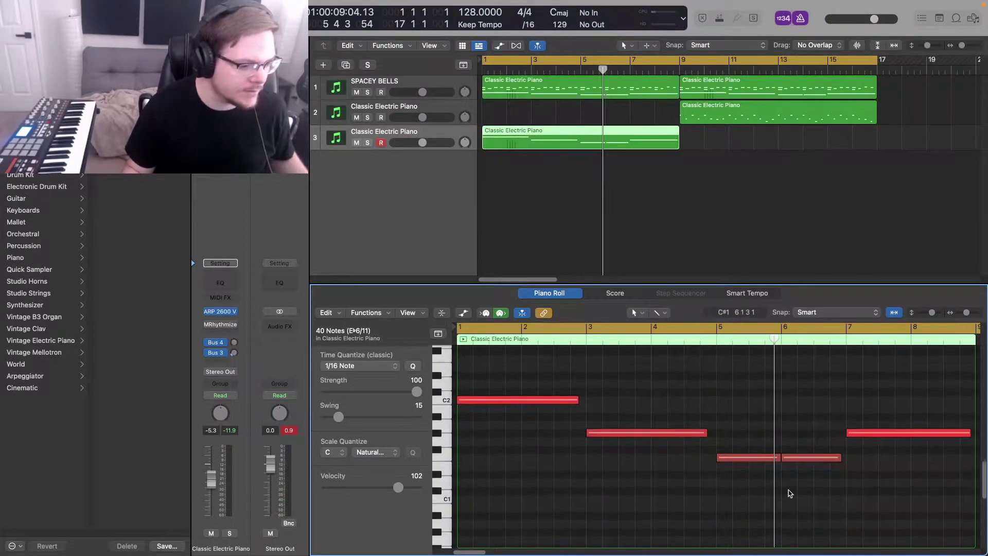
Play the arrangement from the start and slightly lower the third track's A1TriggerGate mix and channel volume
{"action": "key", "text": "Return"}
{"action": "key", "text": "space"}
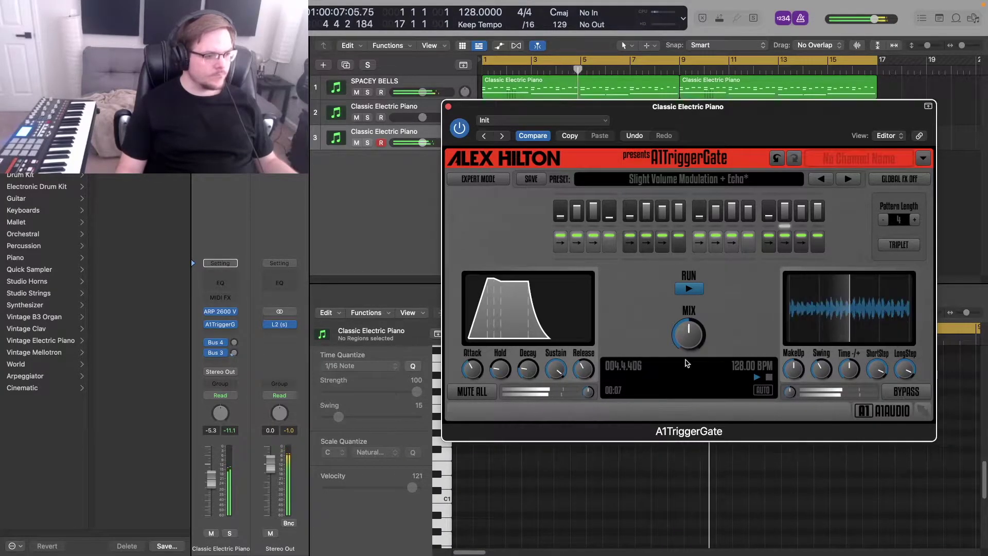
{"action": "mouse_move", "coordinate": [687, 340]}
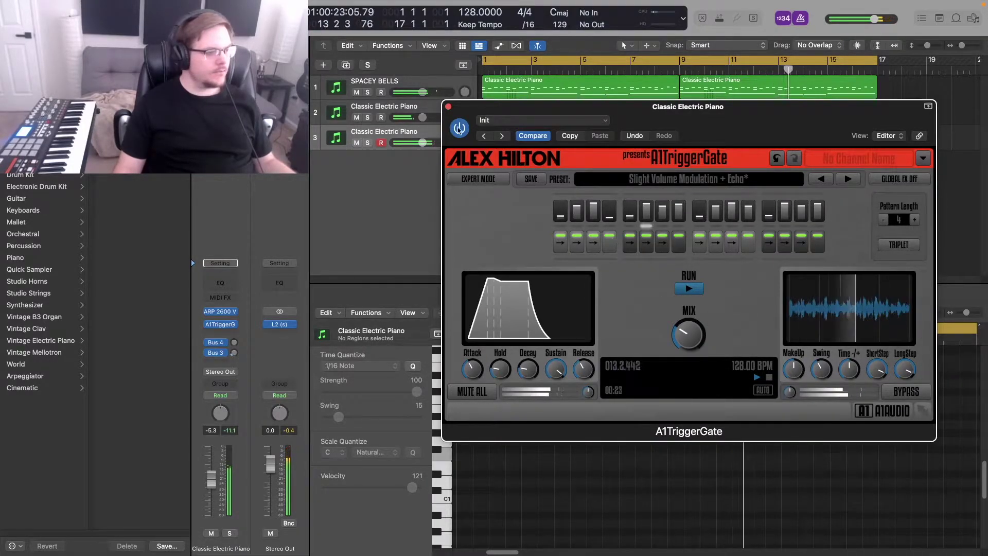
{"action": "key", "text": "space"}
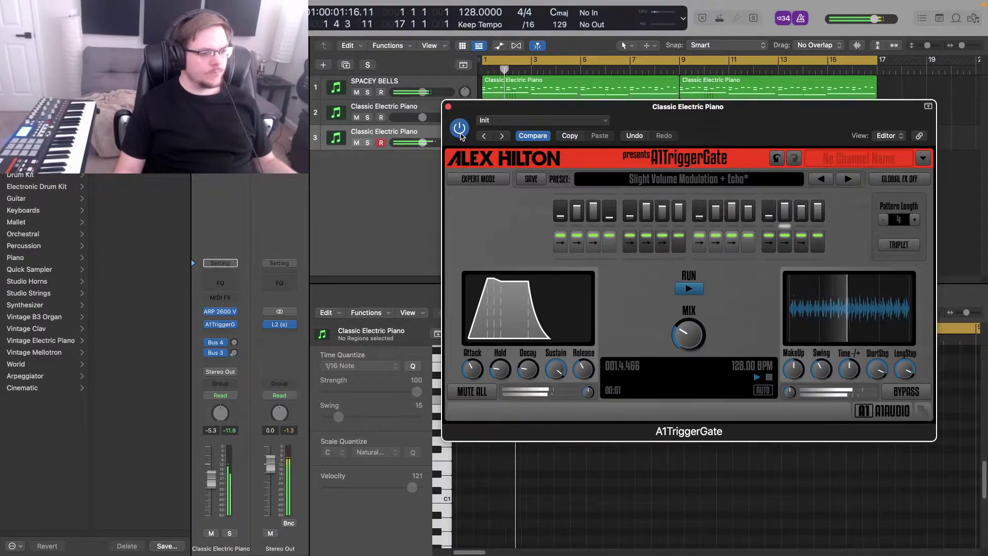
{"action": "left_click", "coordinate": [448, 107]}
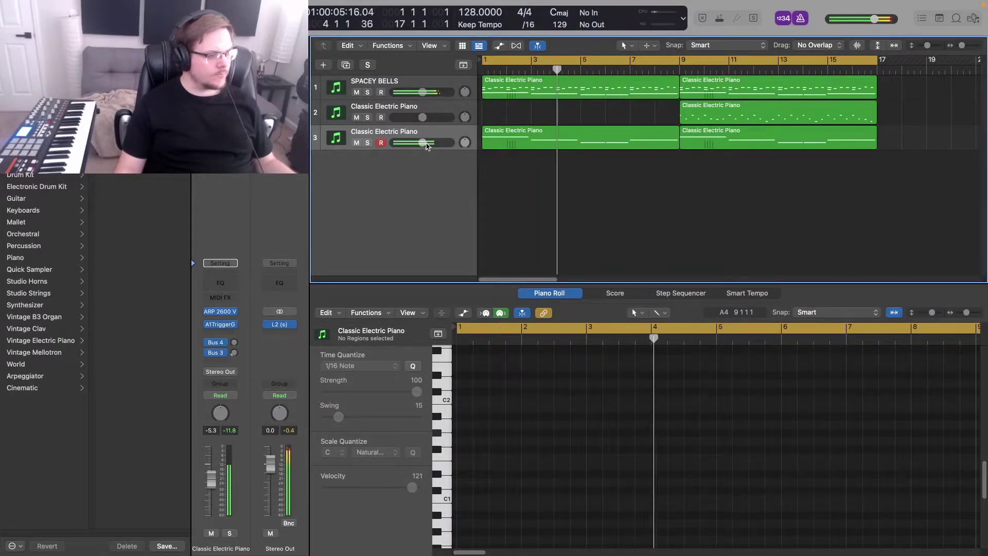
{"action": "left_click_drag", "start_coordinate": [427, 147], "coordinate": [425, 147]}
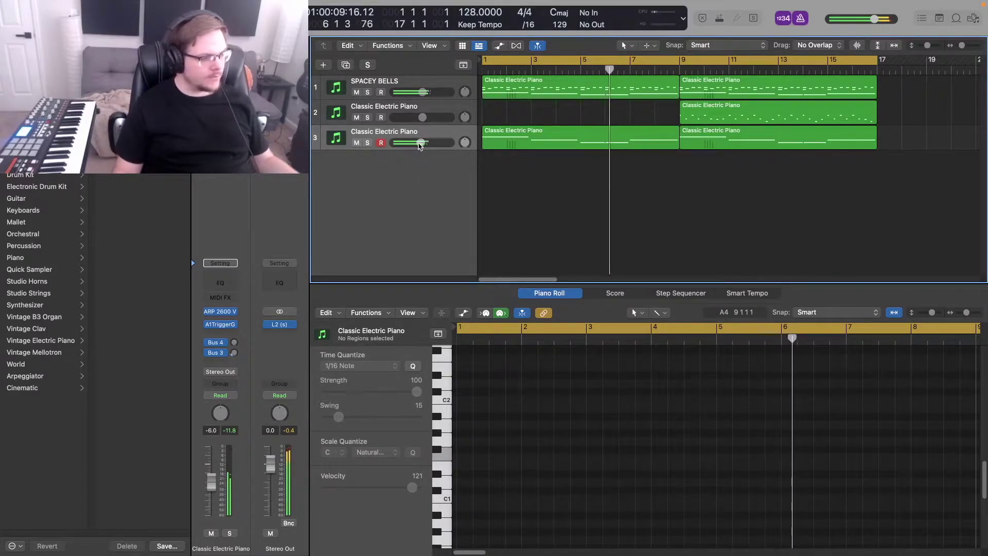
{"action": "left_click_drag", "start_coordinate": [419, 145], "coordinate": [416, 146]}
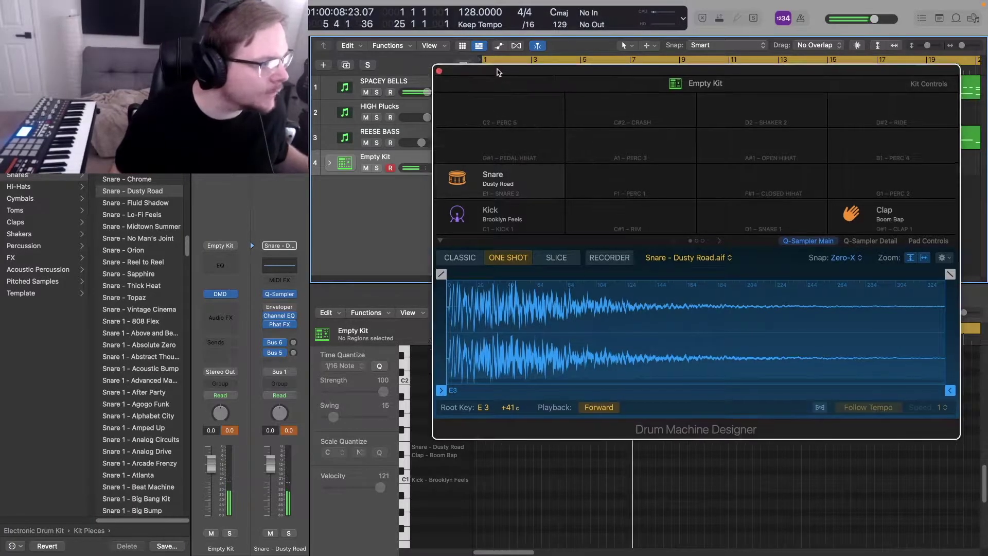
Record a kick, snare and clap pattern over bars 1 to 17 on the Empty Kit track and close the Drum Machine Designer
{"action": "left_click_drag", "start_coordinate": [496, 69], "coordinate": [545, 225]}
{"action": "left_click", "coordinate": [613, 206]}
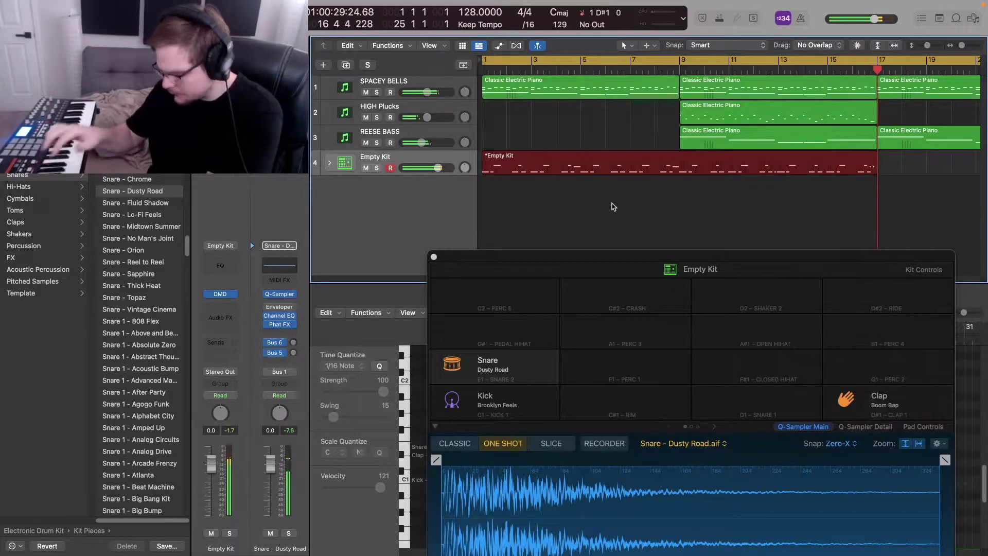
{"action": "left_click", "coordinate": [435, 258]}
{"action": "key", "text": "space"}
Quantize all notes of the recorded Empty Kit region to 1/16 notes
{"action": "left_click", "coordinate": [695, 167]}
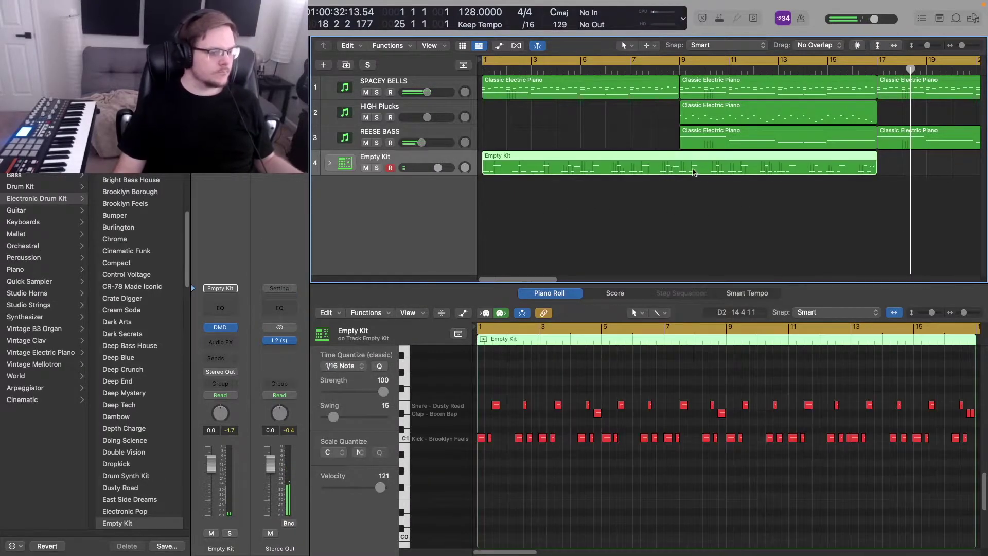
{"action": "key", "text": "super+a"}
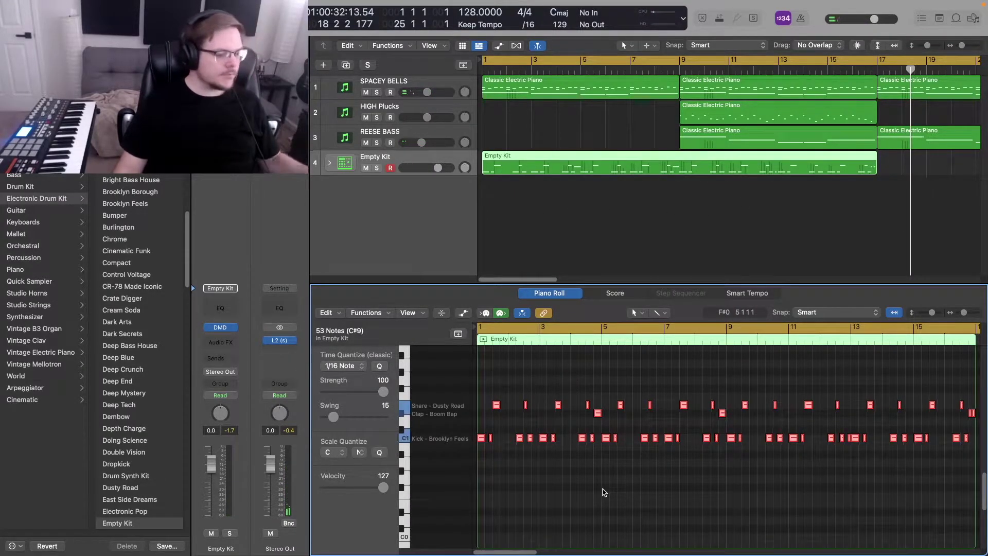
{"action": "left_click_drag", "start_coordinate": [964, 314], "coordinate": [978, 317]}
Add short kick notes near the end of bar 2 and at the start of bar 4 of the Empty Kit pattern
{"action": "key", "text": "Return"}
{"action": "key", "text": "space"}
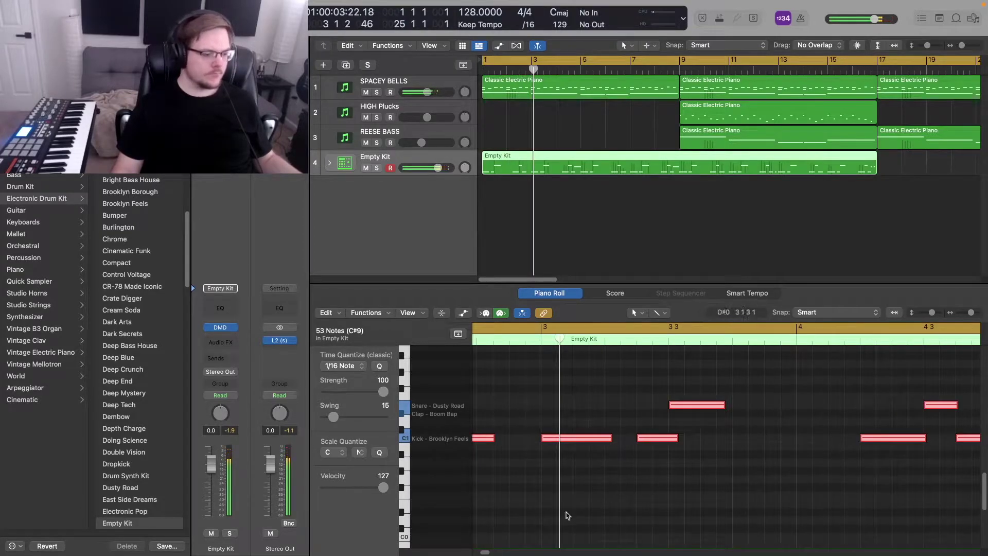
{"action": "left_click_drag", "start_coordinate": [482, 552], "coordinate": [478, 552]}
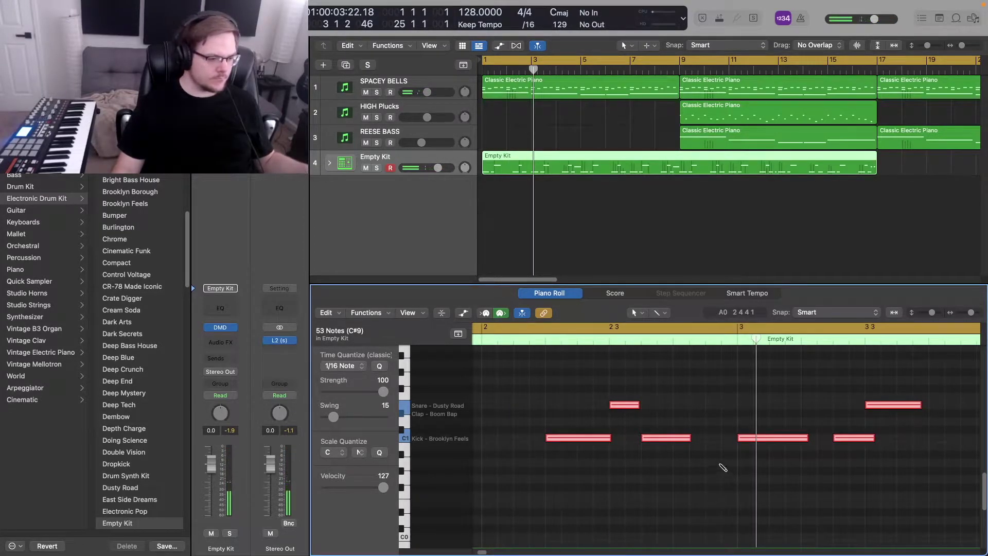
{"action": "left_click", "coordinate": [715, 439]}
{"action": "left_click_drag", "start_coordinate": [956, 439], "coordinate": [714, 442]}
Delete the clap note just before bar 5 and play the arrangement from the start
{"action": "key", "text": "Return"}
{"action": "key", "text": "space"}
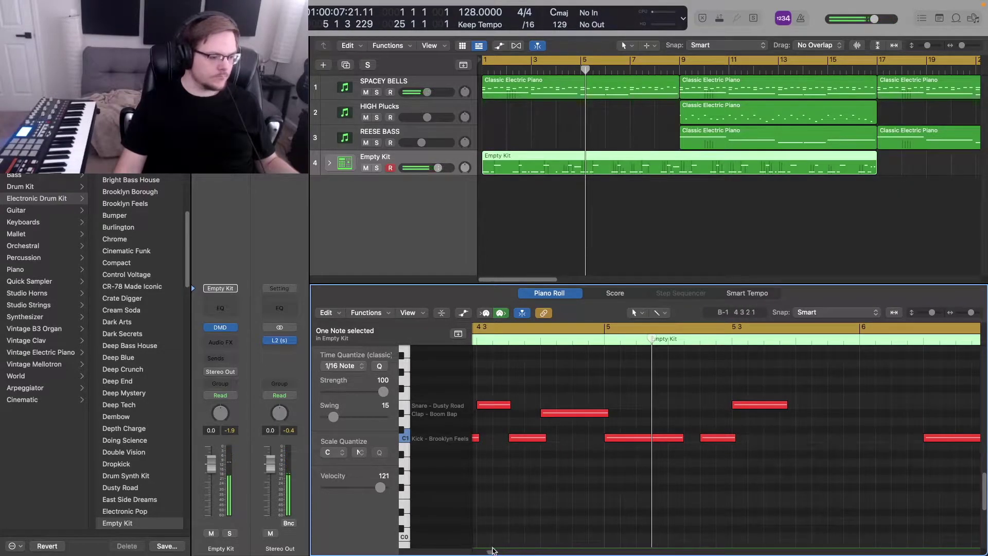
{"action": "scroll", "coordinate": [546, 514], "scroll_direction": "left", "scroll_amount": 4}
{"action": "scroll", "coordinate": [598, 479], "scroll_direction": "up", "scroll_amount": 3}
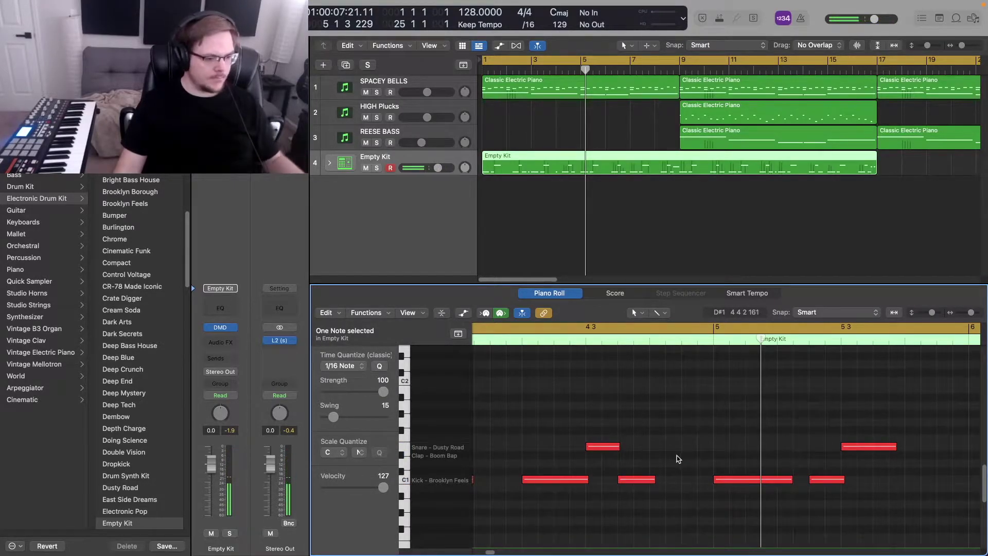
{"action": "key", "text": "b"}
{"action": "key", "text": "Return"}
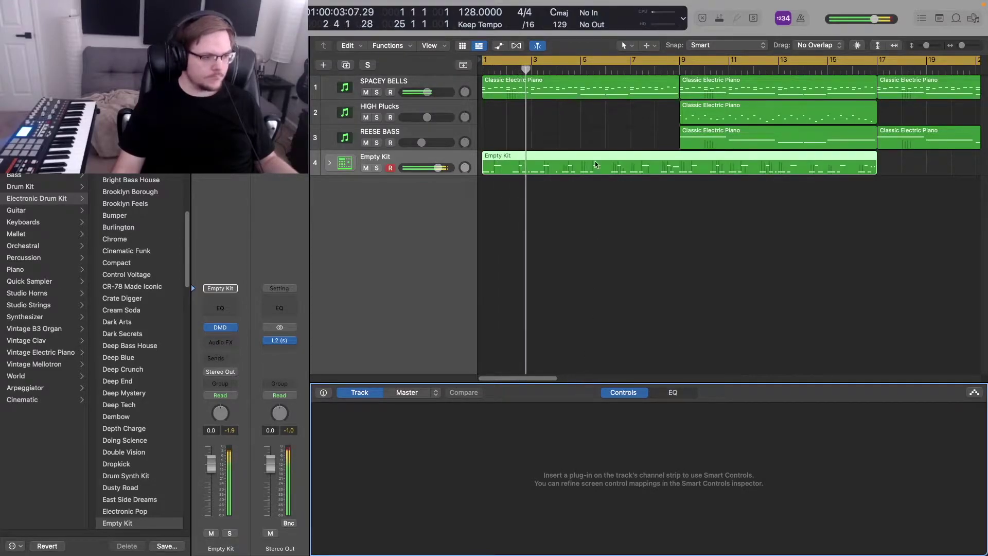
{"action": "key", "text": "p"}
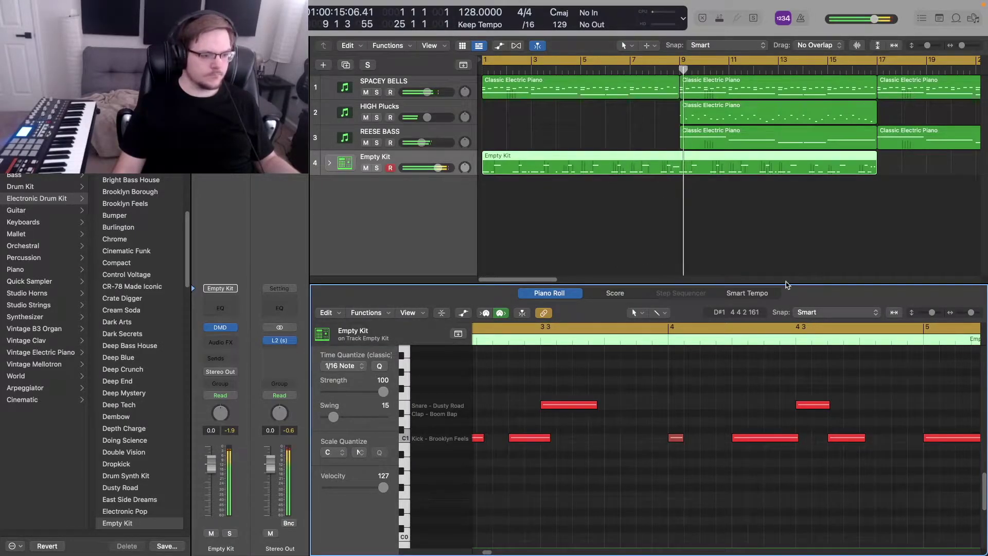
Replace the clap note at the end of bar 8 with a short kick note
{"action": "left_click_drag", "start_coordinate": [786, 284], "coordinate": [774, 192]}
{"action": "left_click_drag", "start_coordinate": [489, 552], "coordinate": [507, 552]}
{"action": "left_click", "coordinate": [629, 317]}
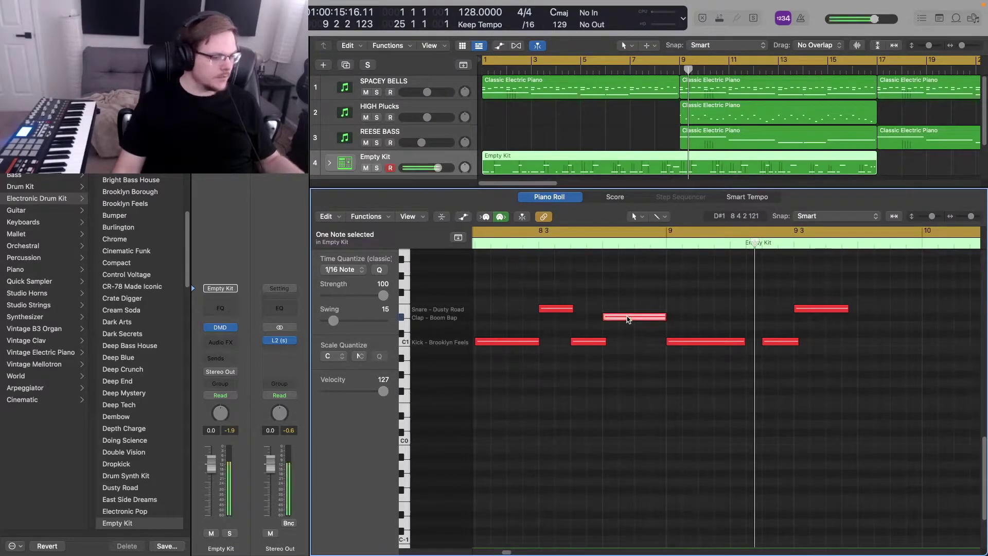
{"action": "left_click_drag", "start_coordinate": [628, 319], "coordinate": [627, 337]}
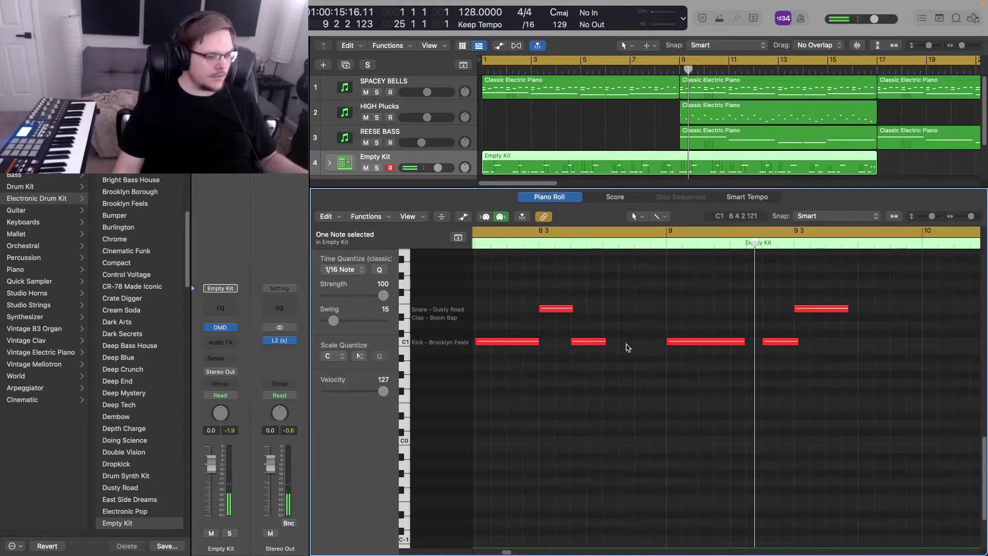
{"action": "mouse_move", "coordinate": [633, 347]}
{"action": "left_mouse_down"}
{"action": "mouse_move", "coordinate": [661, 342]}
{"action": "mouse_move", "coordinate": [635, 348]}
{"action": "mouse_move", "coordinate": [640, 342]}
{"action": "mouse_move", "coordinate": [646, 355]}
{"action": "left_mouse_up"}
Play the drum pattern from the start and check its edited kick and snare notes through bar 8
{"action": "key", "text": "Return"}
{"action": "key", "text": "space"}
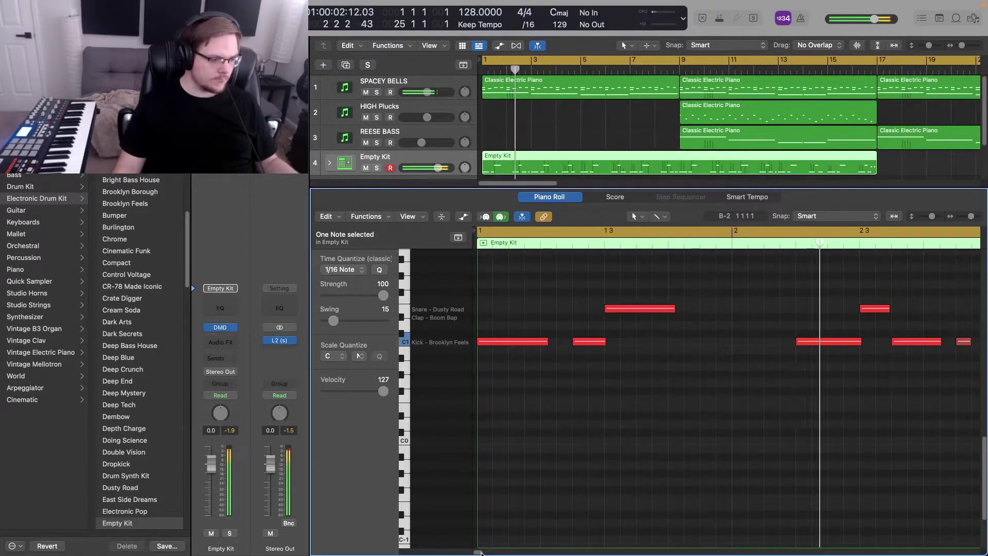
{"action": "left_click_drag", "start_coordinate": [971, 216], "coordinate": [967, 216]}
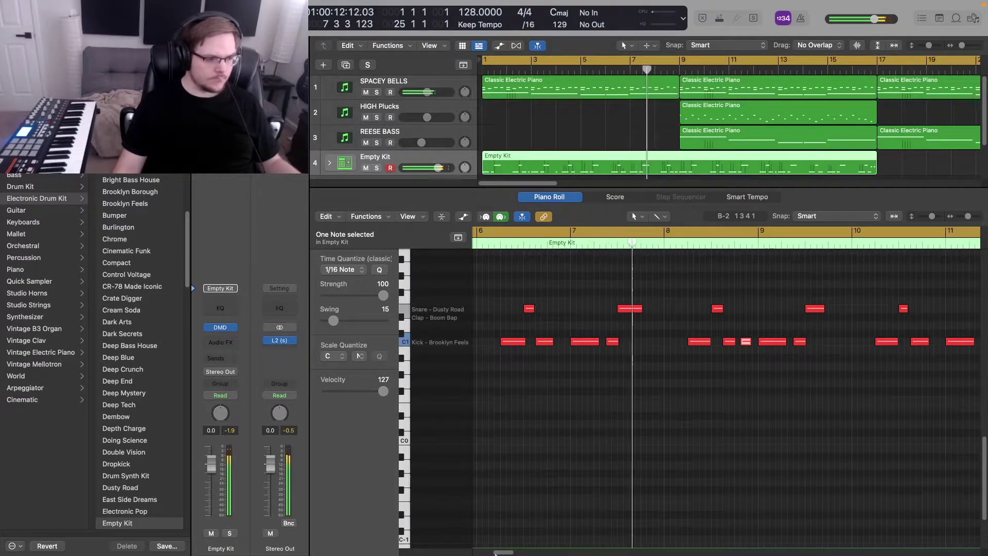
{"action": "mouse_move", "coordinate": [496, 553]}
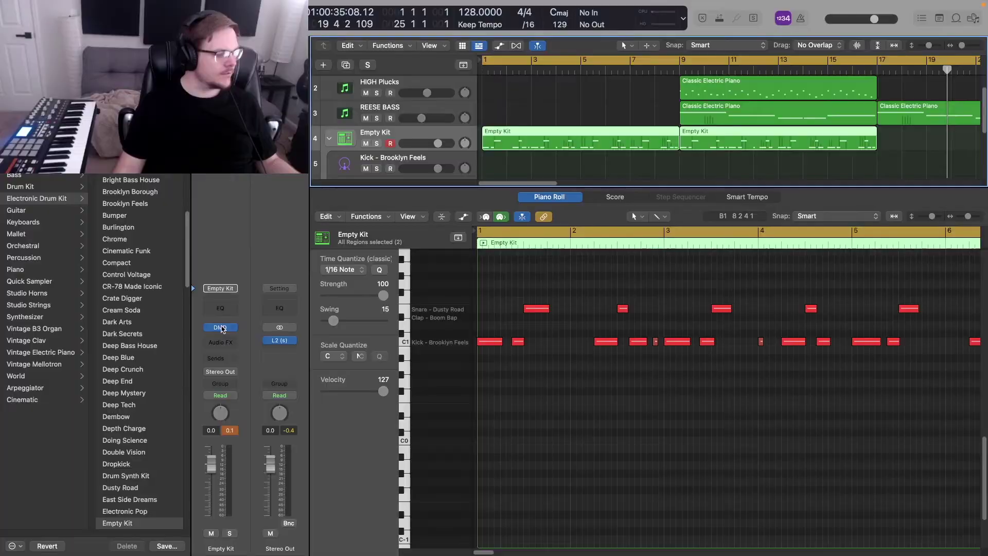
Load the Hi-Hat 1 - Atlanta kit piece onto the closed hi-hat pad of the Empty Kit's Drum Machine Designer
{"action": "left_click", "coordinate": [220, 327]}
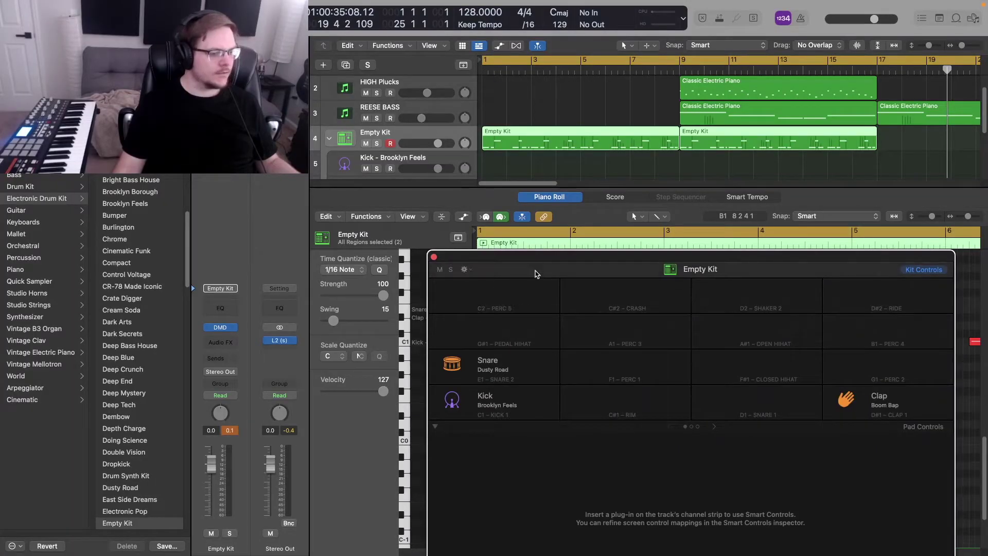
{"action": "left_click_drag", "start_coordinate": [534, 256], "coordinate": [435, 40]}
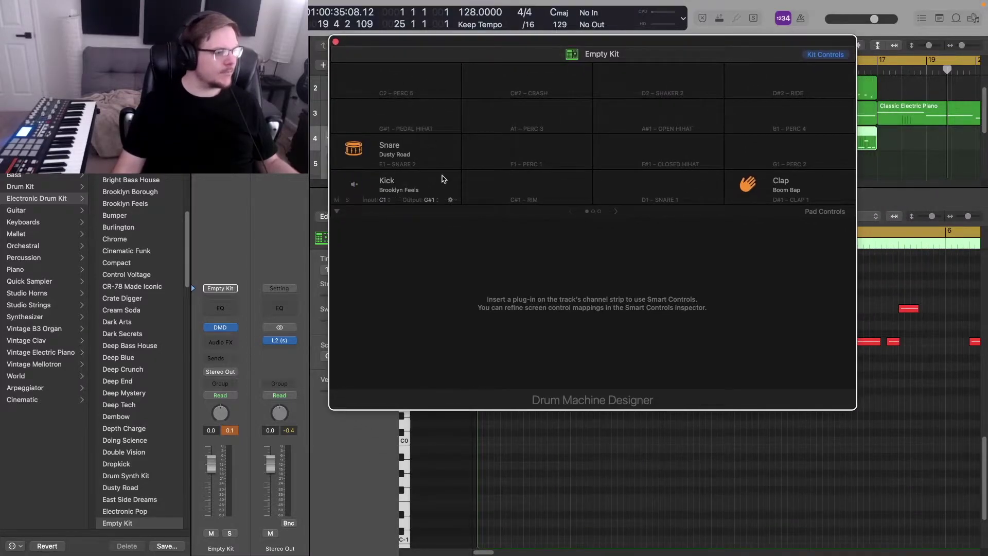
{"action": "left_click", "coordinate": [676, 159]}
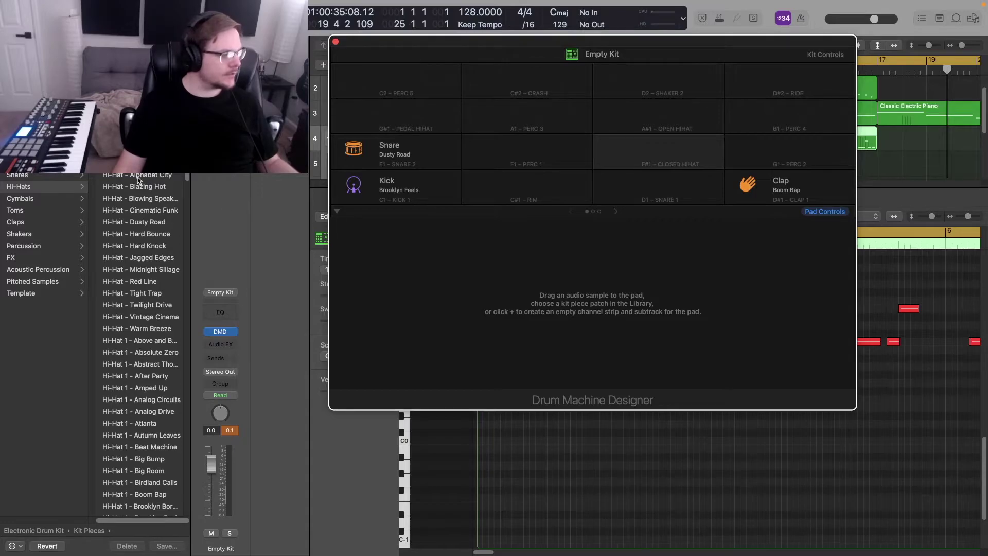
{"action": "key", "text": "Down"}
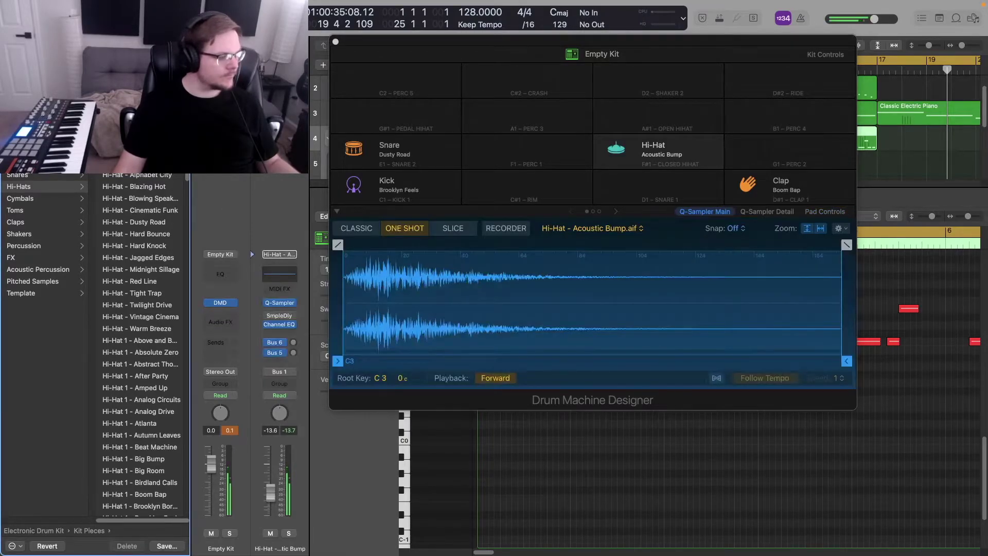
{"action": "scroll", "coordinate": [178, 369], "scroll_direction": "down", "scroll_amount": 1}
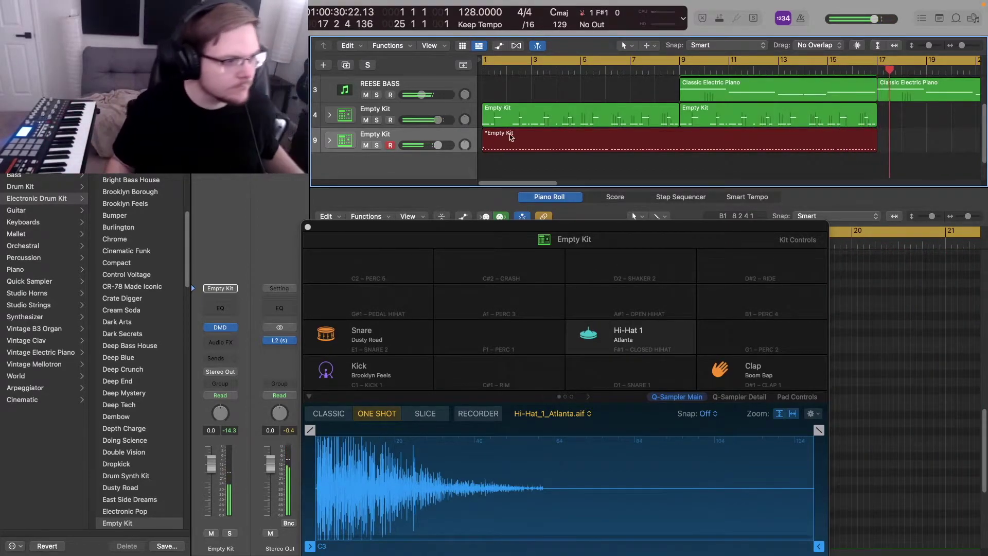
Finish recording the hi-hat region on the second Empty Kit track, close the Drum Machine Designer and select the new region
{"action": "key", "text": "space"}
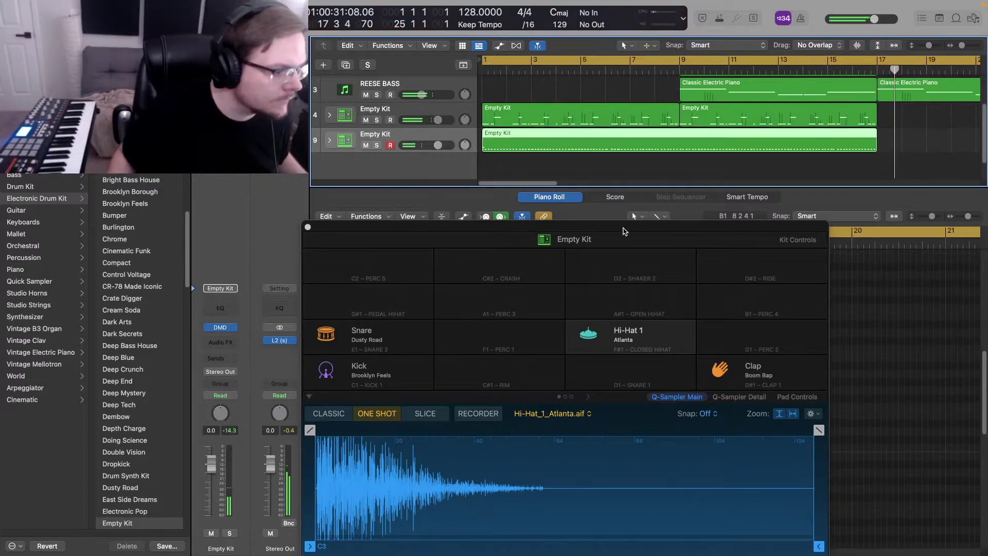
{"action": "left_click", "coordinate": [308, 227]}
{"action": "left_click", "coordinate": [589, 116]}
{"action": "left_click", "coordinate": [592, 140]}
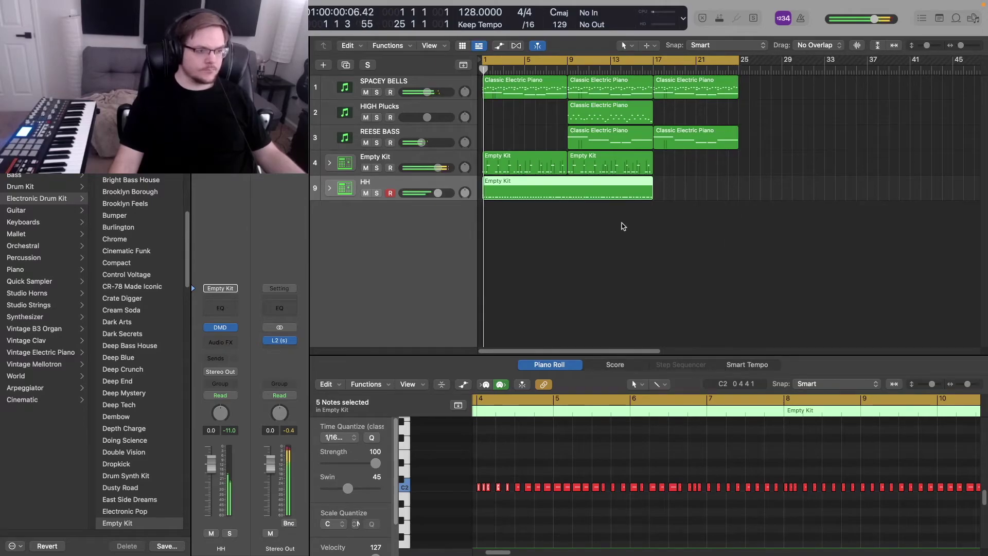
Copy the regions of all tracks in bars 1 to 17 to bar 25 and extend the cycle range to bar 41
{"action": "left_click_drag", "start_coordinate": [623, 221], "coordinate": [493, 107]}
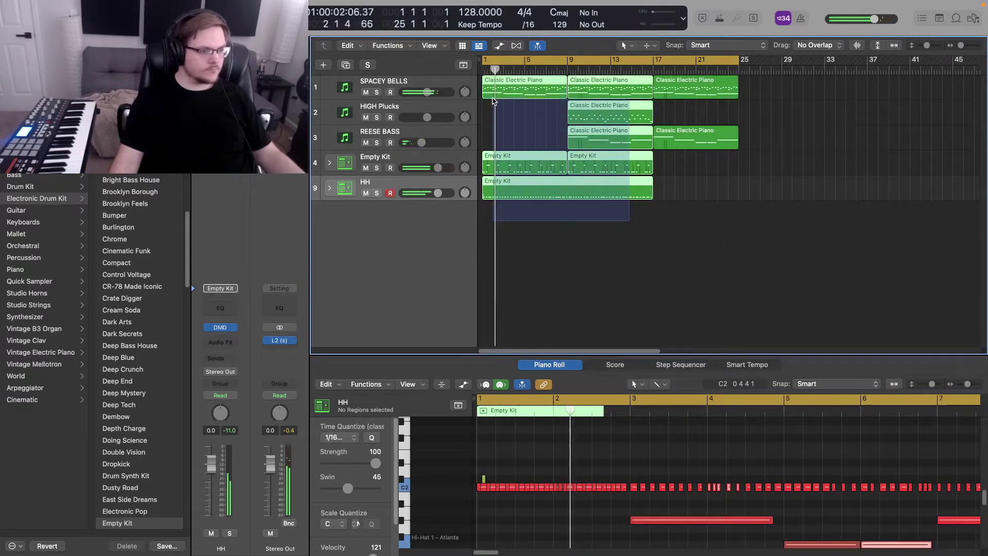
{"action": "left_click_drag", "start_coordinate": [494, 93], "coordinate": [753, 93]}
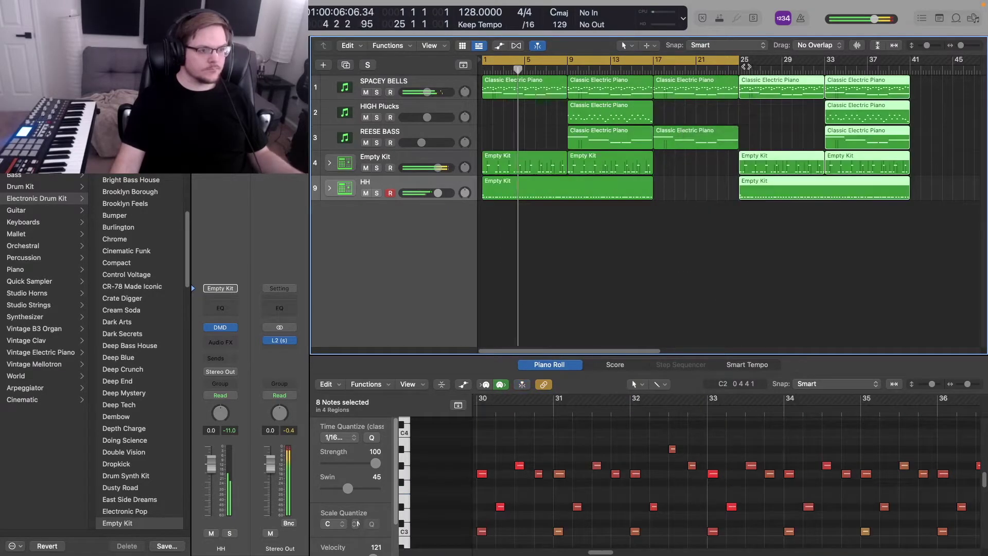
{"action": "left_click_drag", "start_coordinate": [739, 60], "coordinate": [913, 117]}
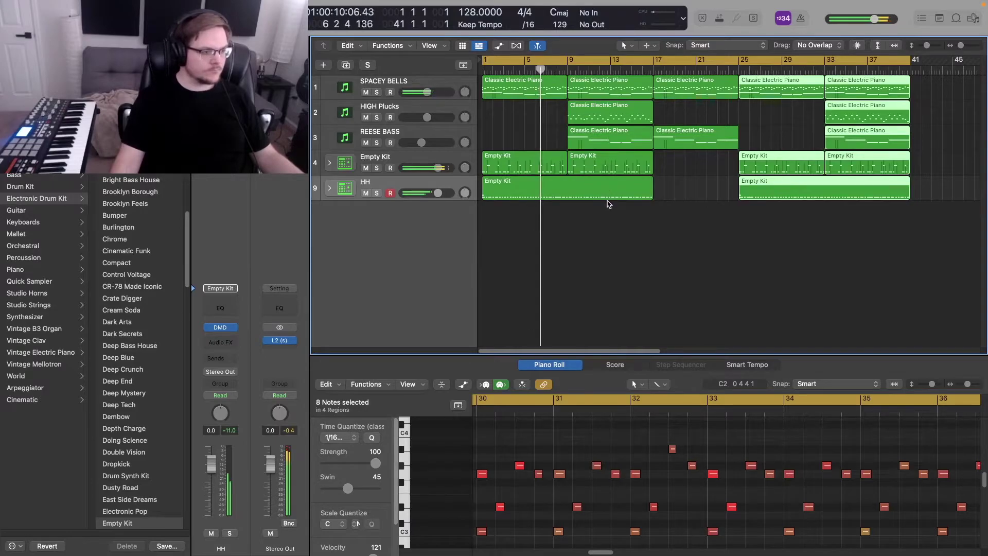
Listen through the extended arrangement, clear the region selection and replay it from the start
{"action": "left_click", "coordinate": [330, 163]}
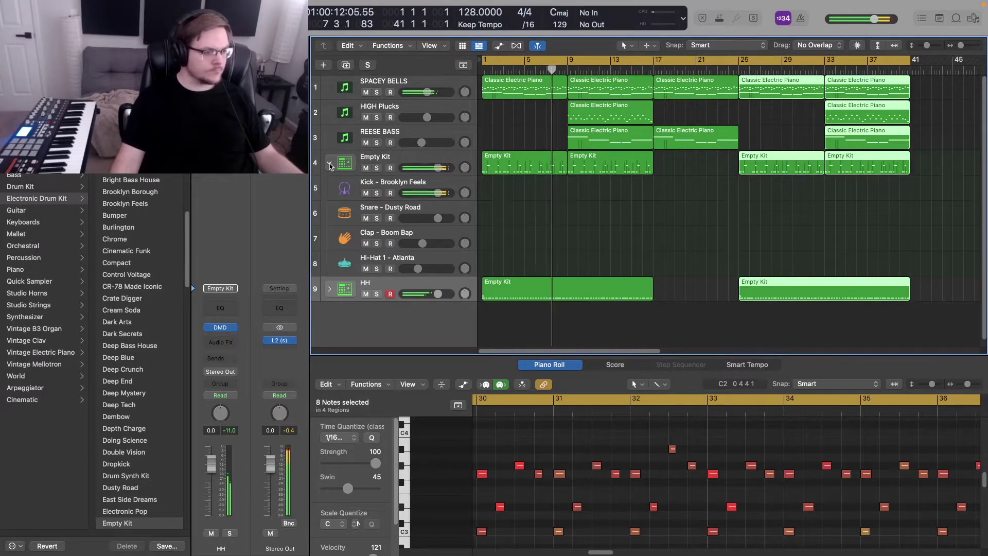
{"action": "left_click", "coordinate": [330, 163]}
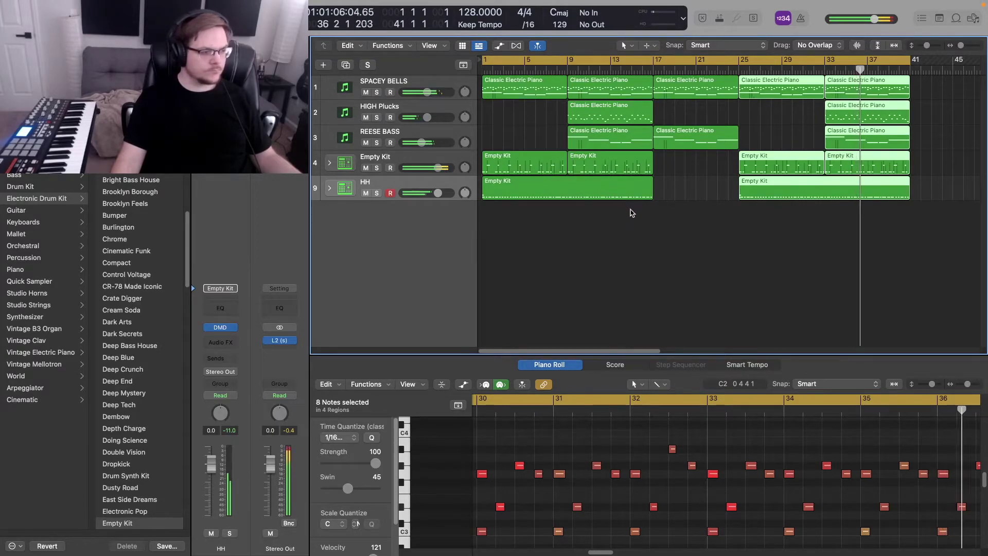
{"action": "left_click", "coordinate": [616, 236]}
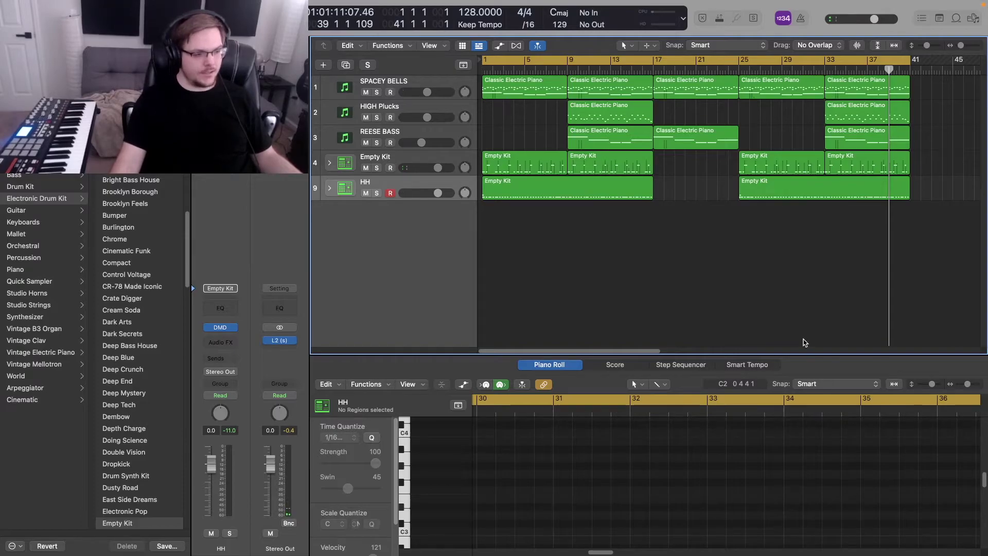
{"action": "mouse_move", "coordinate": [418, 551]}
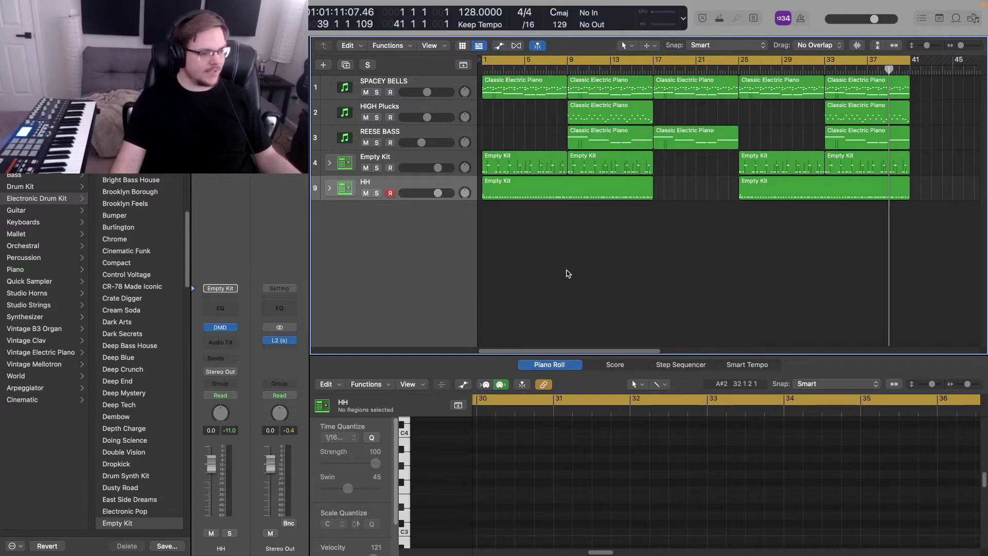
{"action": "key", "text": "Return"}
{"action": "key", "text": "space"}
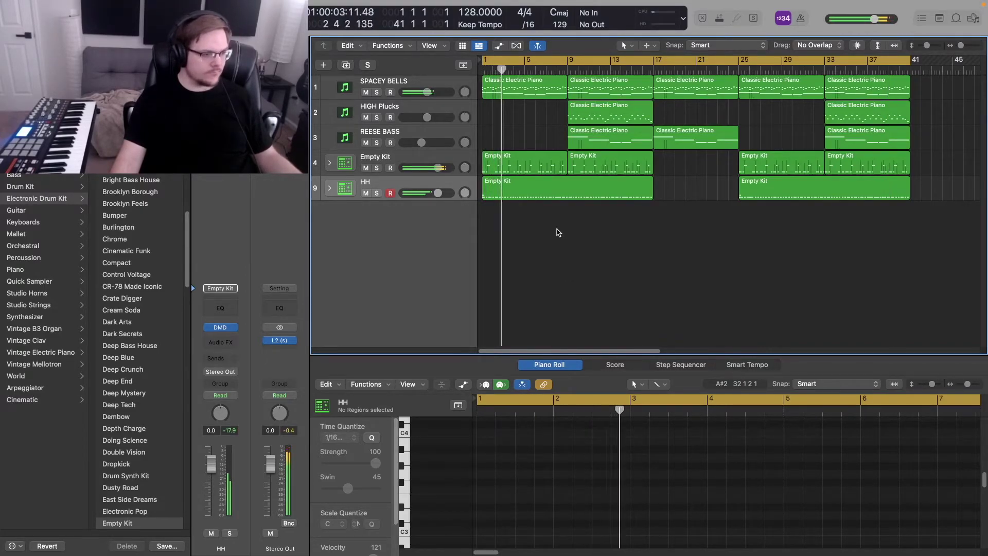
Move all regions eight bars later and copy the SPACEY BELLS region from bar 9 to bar 1
{"action": "left_click_drag", "start_coordinate": [873, 238], "coordinate": [575, 92]}
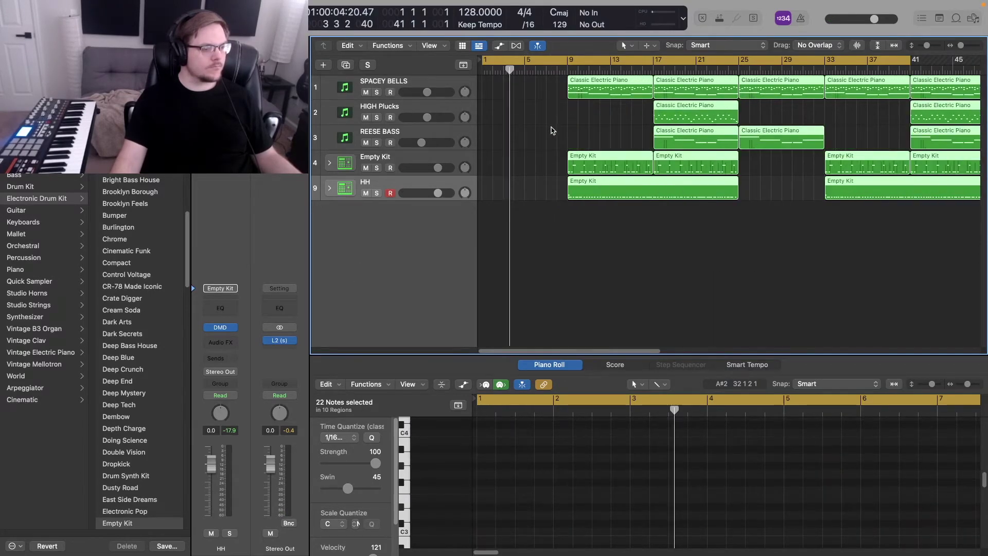
{"action": "left_click", "coordinate": [552, 130]}
{"action": "left_click", "coordinate": [590, 93]}
{"action": "left_click_drag", "start_coordinate": [590, 93], "coordinate": [499, 105]}
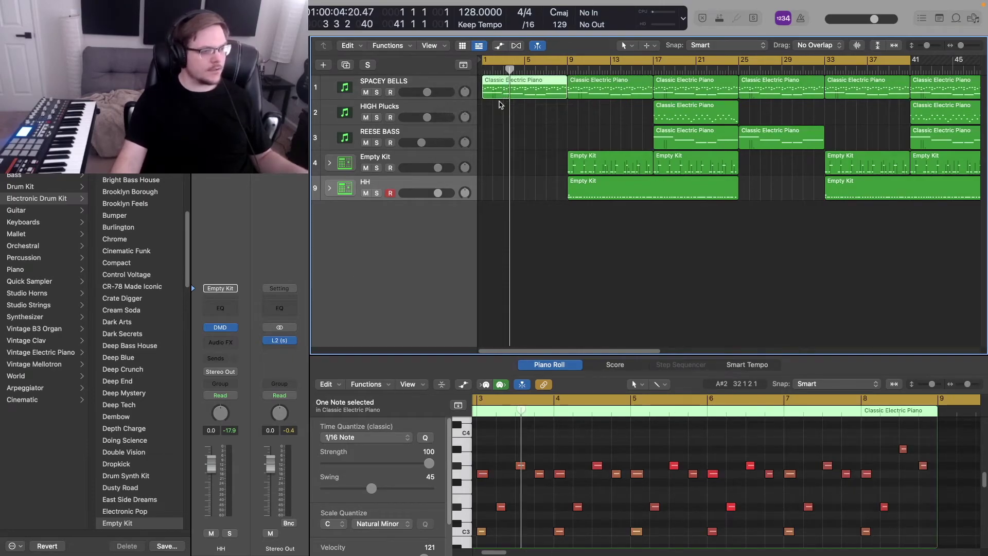
Play the bells-only intro from bar 1 and restart it from the beginning
{"action": "key", "text": "Return"}
{"action": "key", "text": "space"}
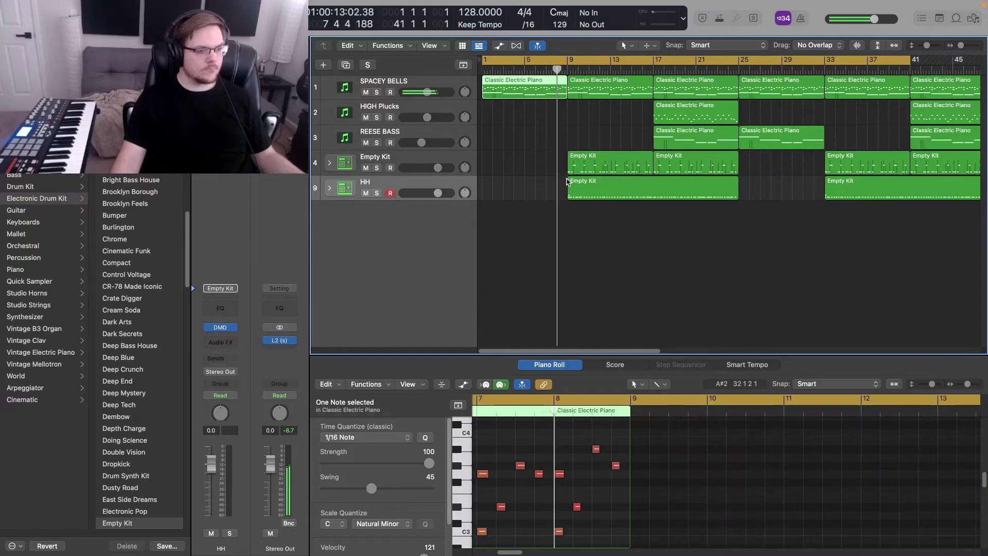
{"action": "key", "text": "Return"}
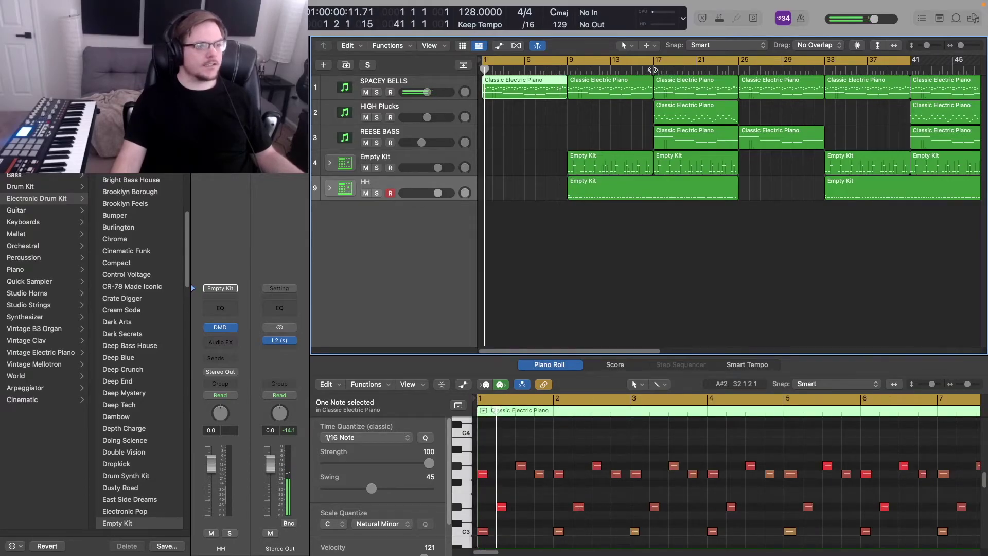
Try to split the Empty Kit and HH drum regions at bar 17
{"action": "left_click", "coordinate": [652, 70]}
{"action": "left_click_drag", "start_coordinate": [624, 122], "coordinate": [605, 130]}
{"action": "key", "text": "super+t"}
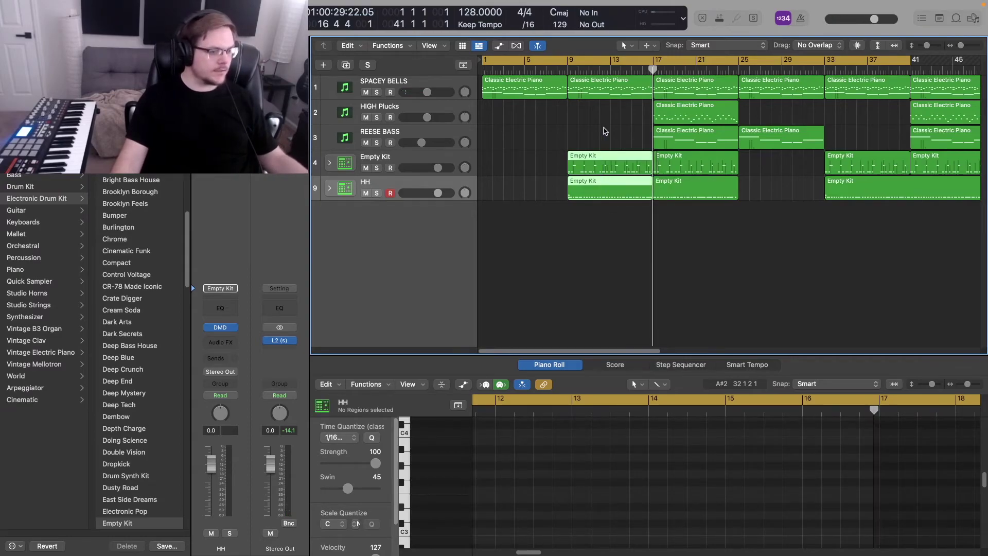
Undo the drum region split, the bells copy and the eight-bar shift of all regions
{"action": "key", "text": "super+z"}
{"action": "key", "text": "super+z"}
{"action": "key", "text": "super+z"}
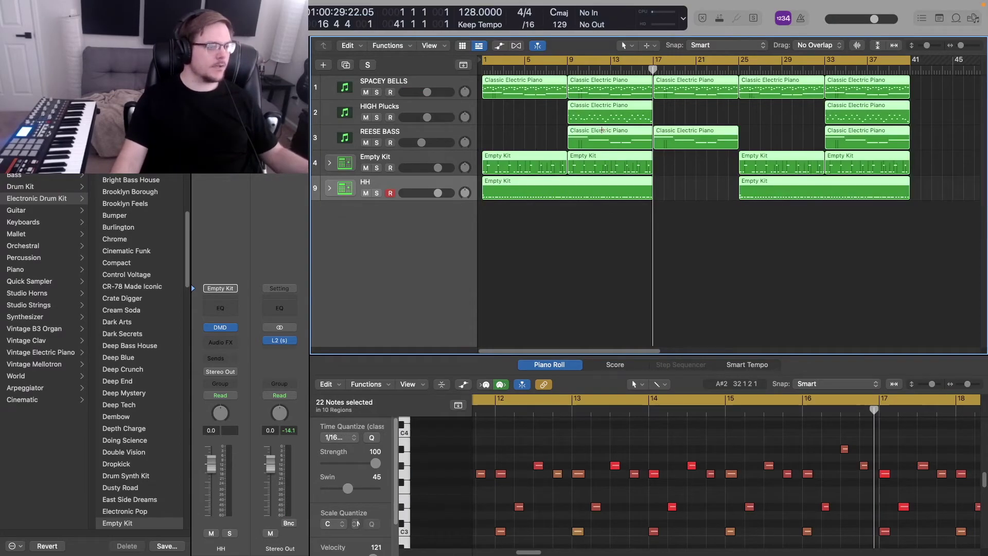
{"action": "key", "text": "super+z"}
Split the first HH region at bar 9
{"action": "left_click", "coordinate": [567, 71]}
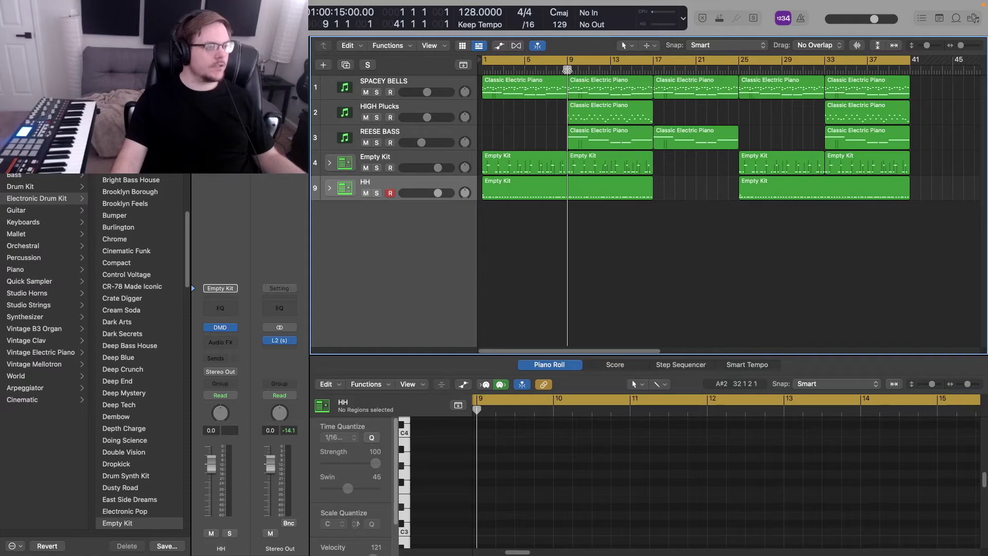
{"action": "left_click", "coordinate": [562, 177]}
{"action": "key", "text": "super+t"}
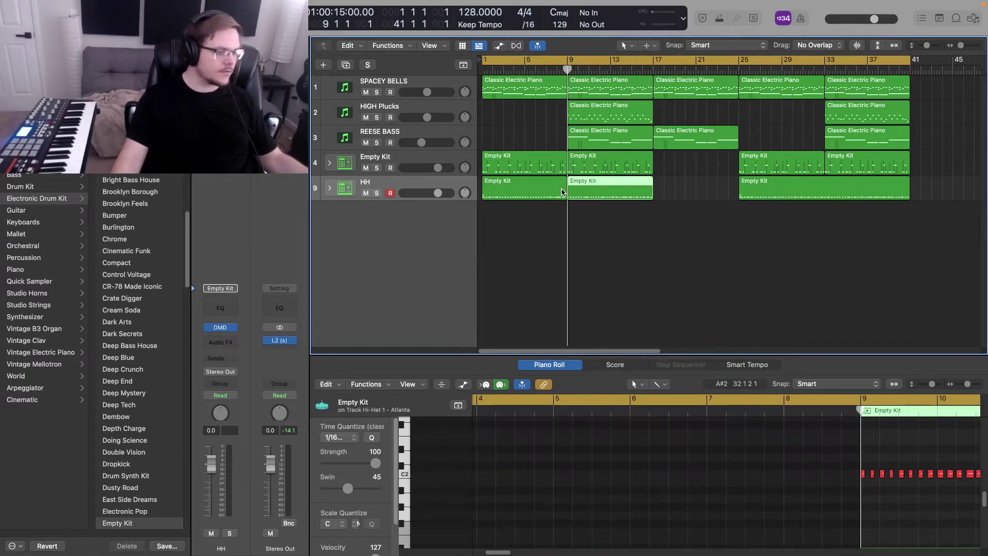
{"action": "left_click", "coordinate": [560, 174]}
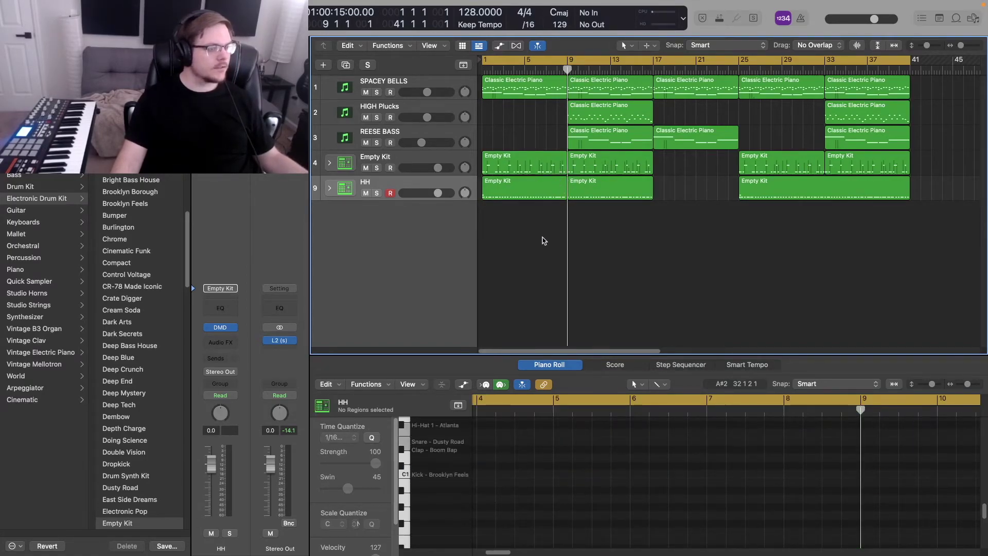
Delete the Empty Kit and HH regions in bars 1 to 9 so that the bells play alone
{"action": "left_click", "coordinate": [536, 86]}
{"action": "left_click", "coordinate": [551, 227]}
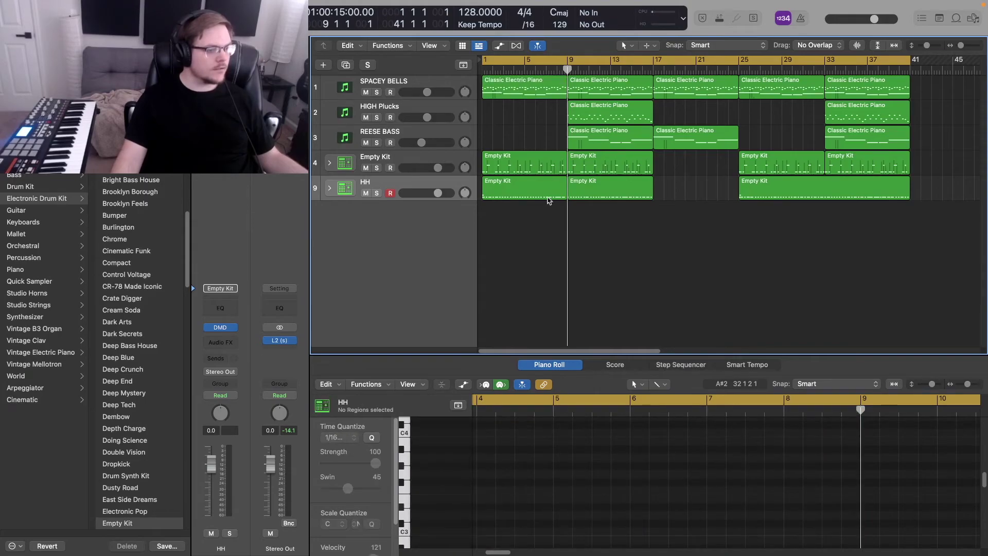
{"action": "left_click_drag", "start_coordinate": [514, 220], "coordinate": [519, 174]}
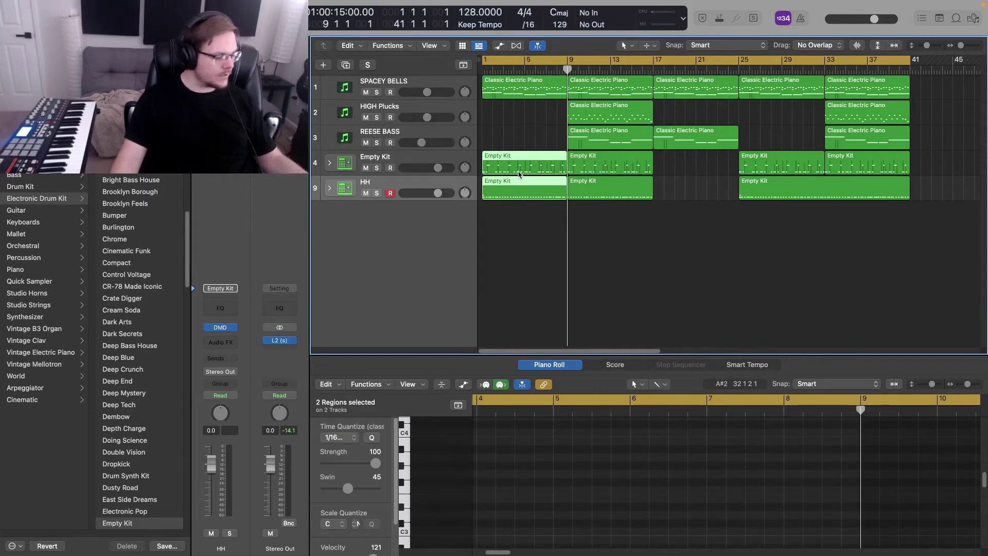
{"action": "key", "text": "Delete"}
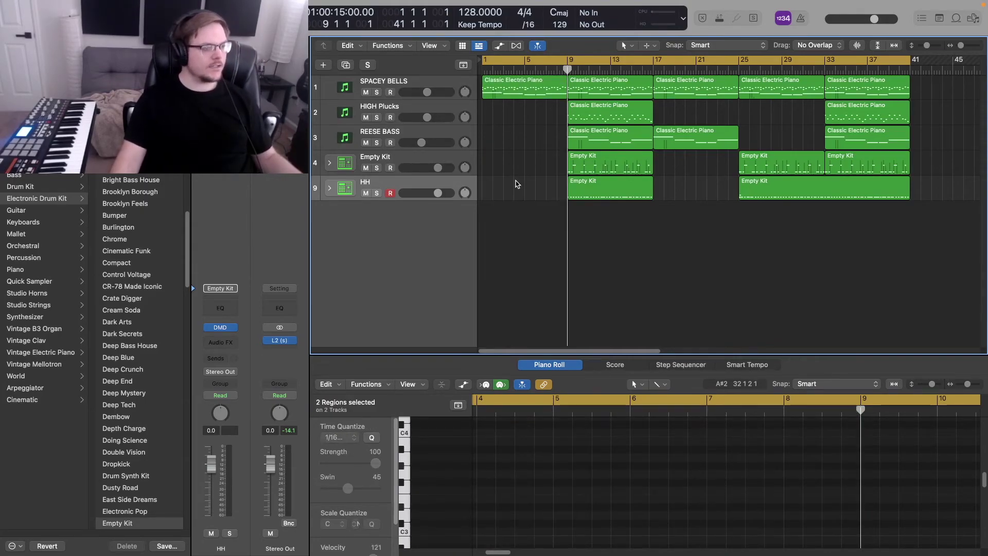